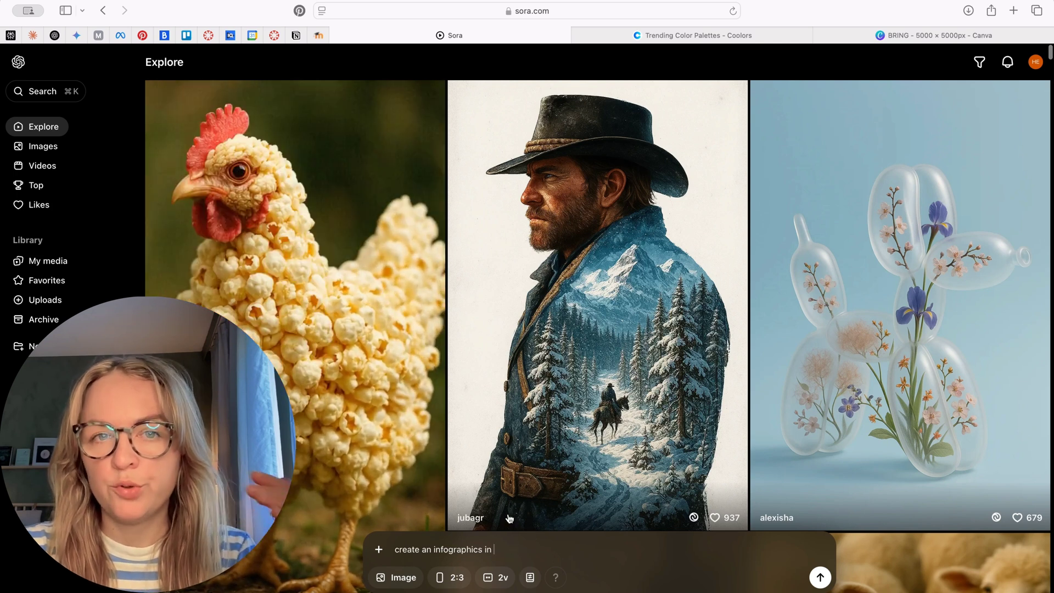
- Clear the unfinished infographic text from Sora's prompt field
{"action": "scroll", "coordinate": [530, 510], "scroll_direction": "down", "scroll_amount": 2}
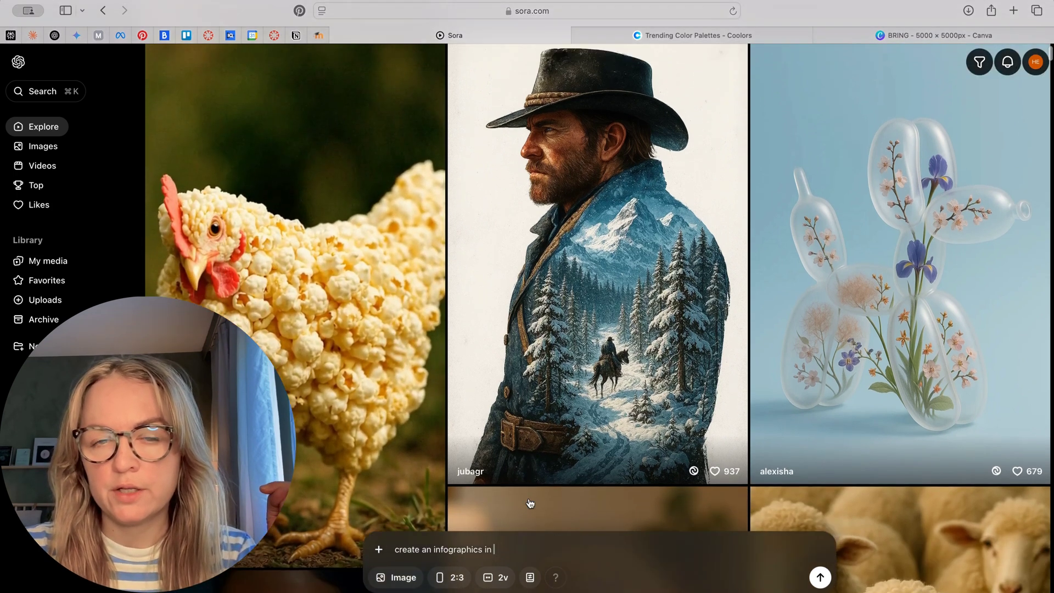
{"action": "scroll", "coordinate": [530, 503], "scroll_direction": "up", "scroll_amount": 2}
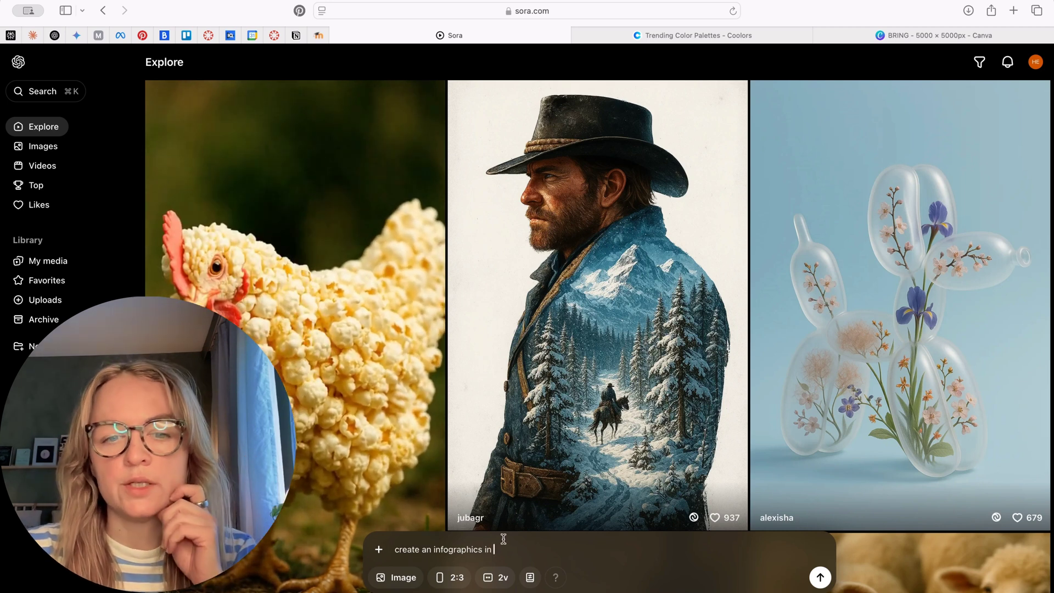
{"action": "left_click", "coordinate": [502, 557]}
{"action": "key", "text": "super+a"}
{"action": "key", "text": "BackSpace"}
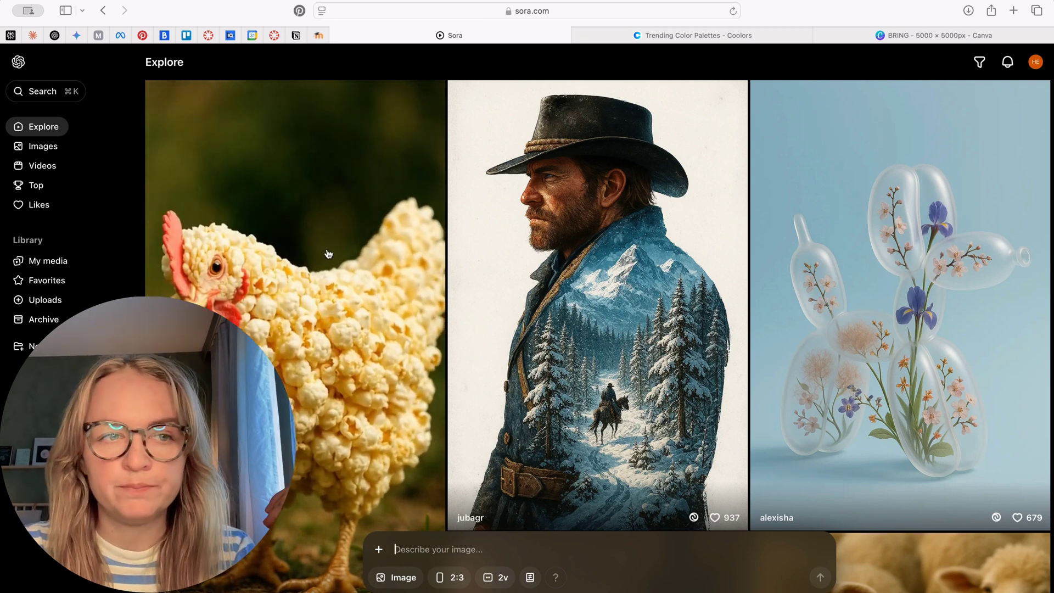
- Scroll further down the Explore grid to browse more community images
{"action": "scroll", "coordinate": [412, 289], "scroll_direction": "down", "scroll_amount": 5}
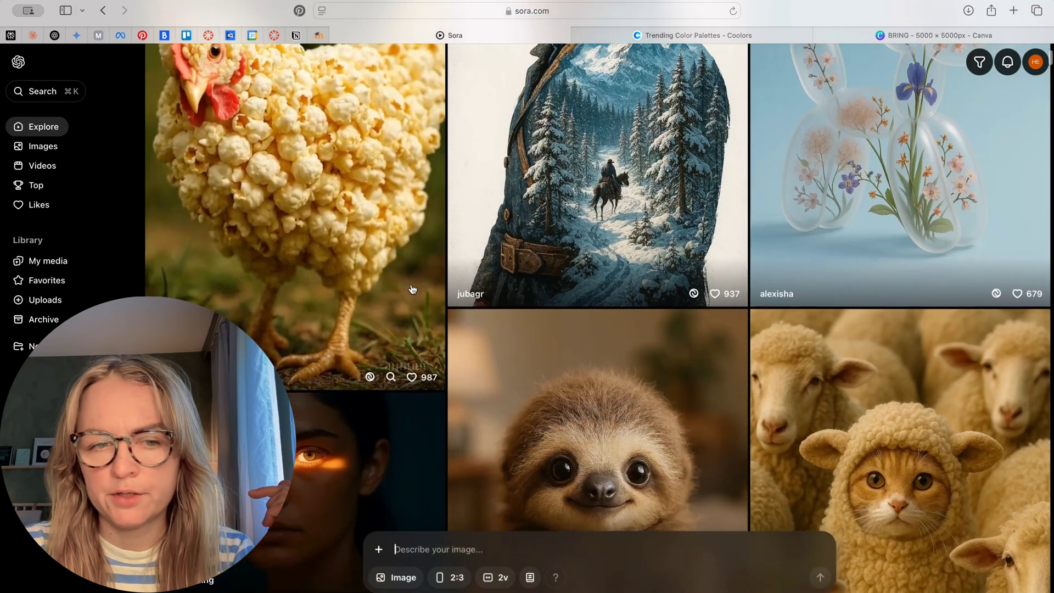
{"action": "scroll", "coordinate": [412, 289], "scroll_direction": "down", "scroll_amount": 6}
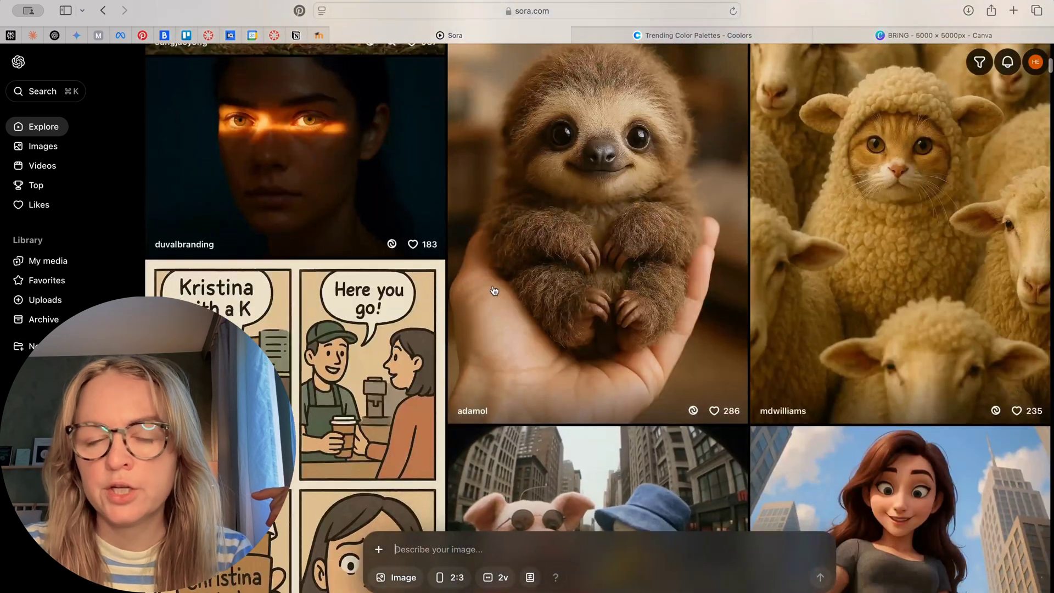
{"action": "scroll", "coordinate": [497, 296], "scroll_direction": "down", "scroll_amount": 3}
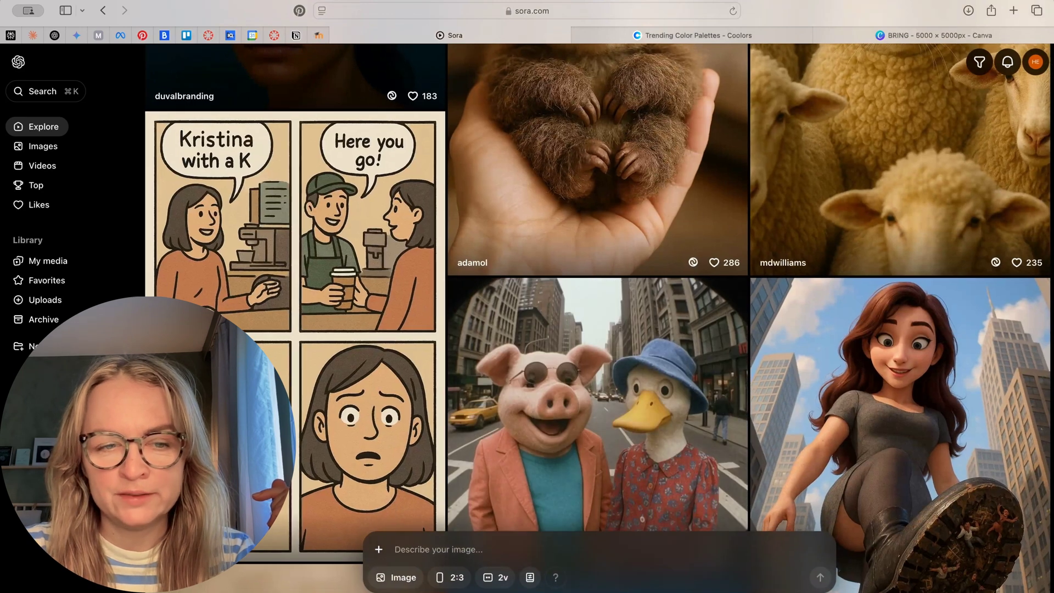
{"action": "scroll", "coordinate": [637, 323], "scroll_direction": "down", "scroll_amount": 2}
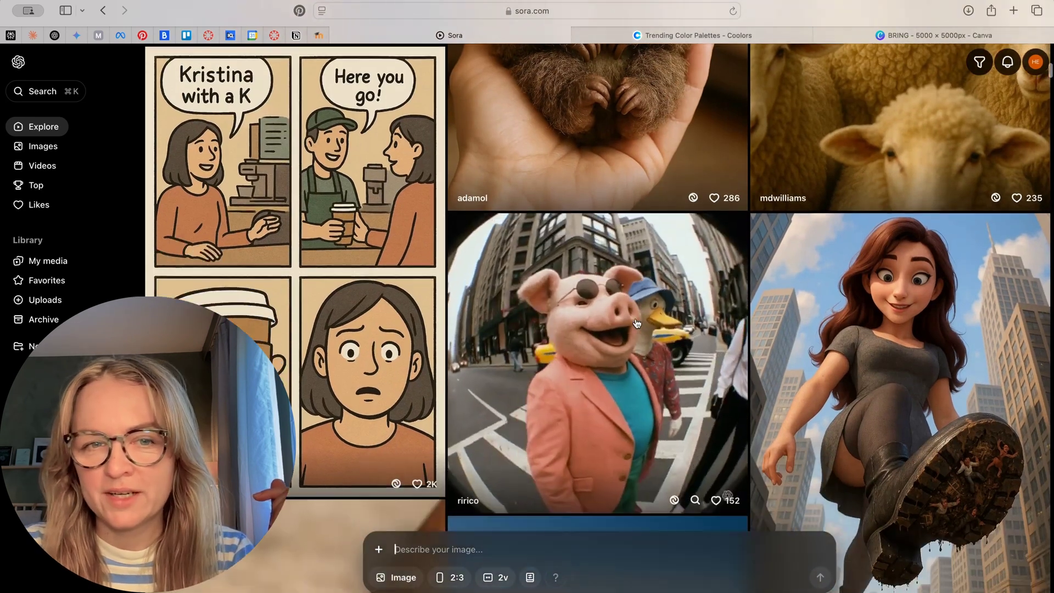
{"action": "scroll", "coordinate": [637, 324], "scroll_direction": "down", "scroll_amount": 3}
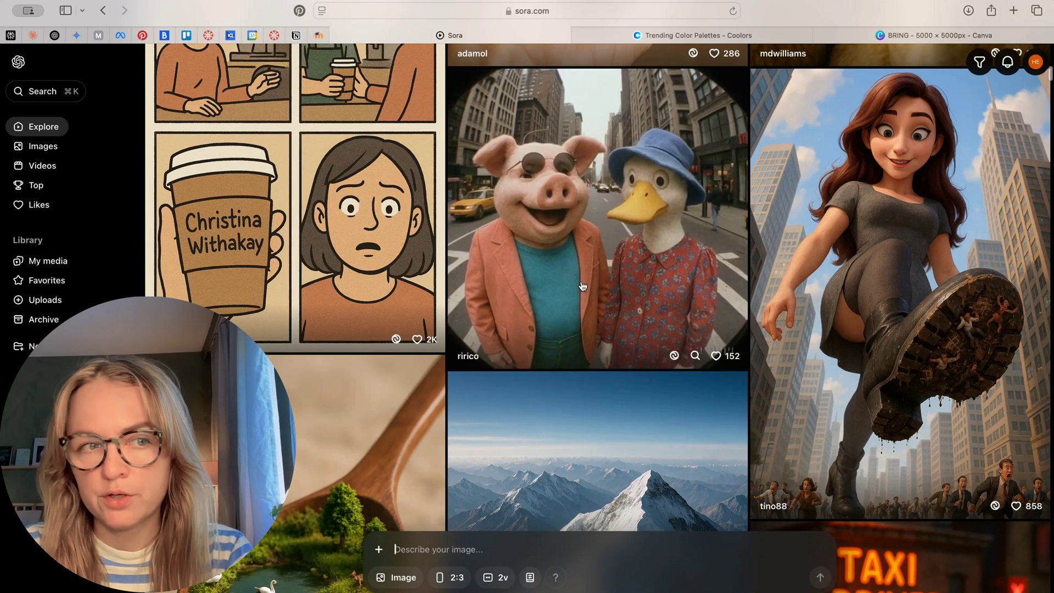
{"action": "scroll", "coordinate": [546, 319], "scroll_direction": "down", "scroll_amount": 3}
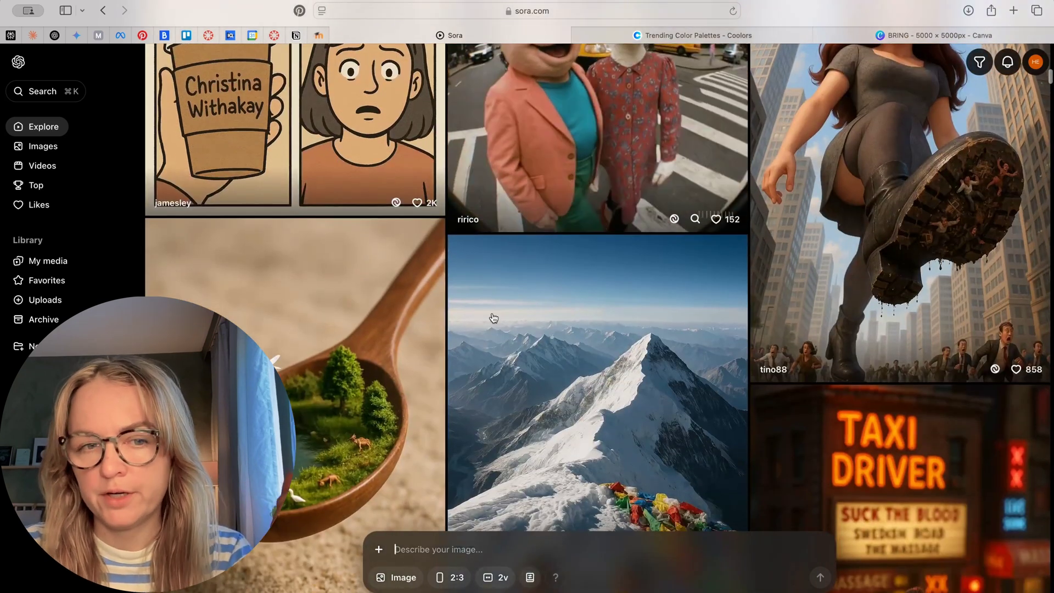
{"action": "scroll", "coordinate": [489, 313], "scroll_direction": "down", "scroll_amount": 3}
{"action": "scroll", "coordinate": [509, 320], "scroll_direction": "down", "scroll_amount": 12}
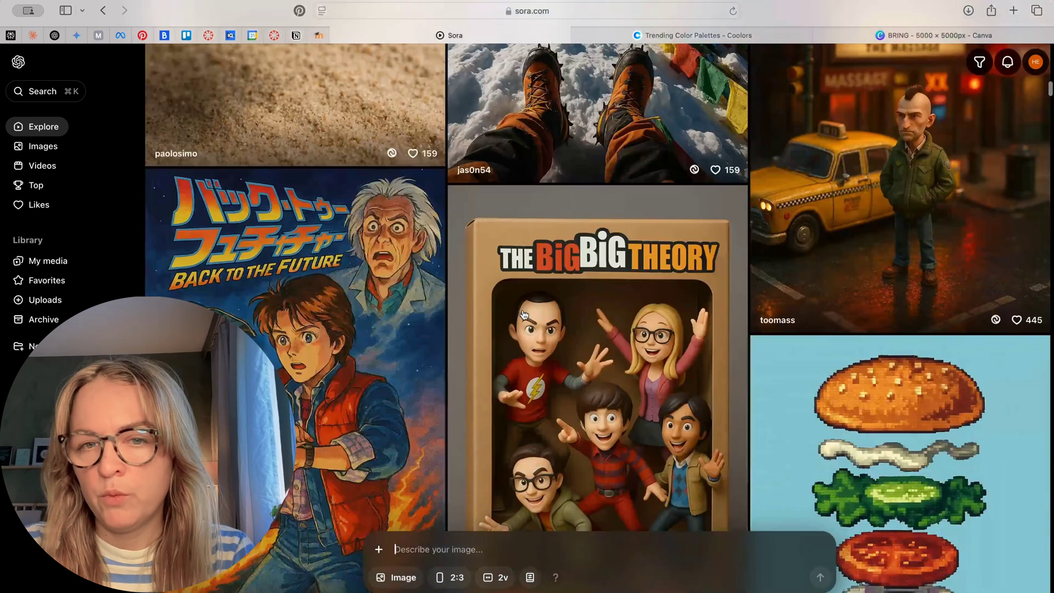
{"action": "scroll", "coordinate": [548, 314], "scroll_direction": "up", "scroll_amount": 3}
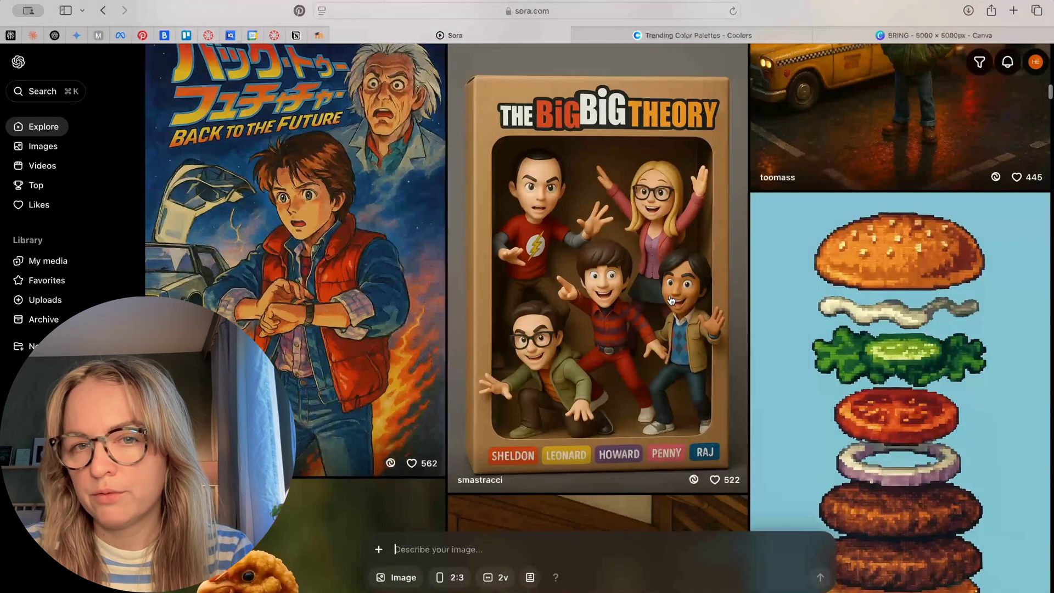
{"action": "scroll", "coordinate": [738, 270], "scroll_direction": "down", "scroll_amount": 12}
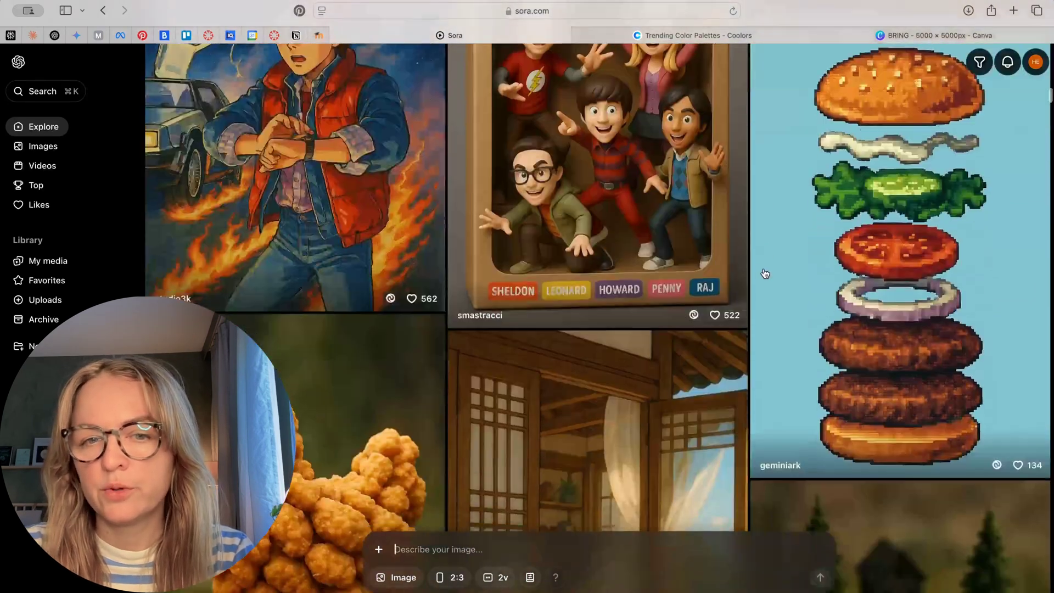
{"action": "scroll", "coordinate": [765, 274], "scroll_direction": "down", "scroll_amount": 10}
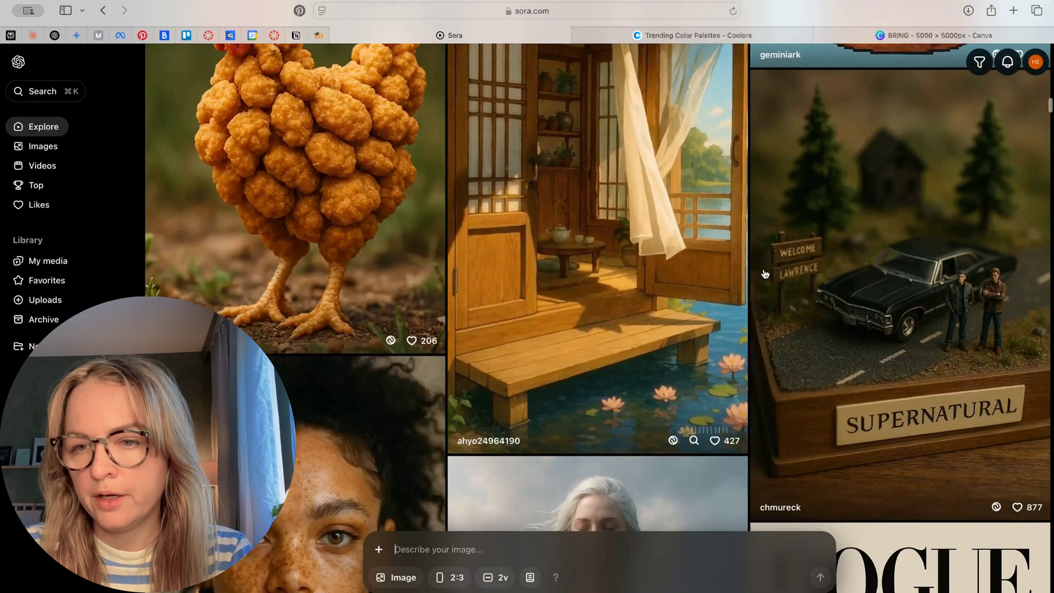
{"action": "scroll", "coordinate": [887, 266], "scroll_direction": "down", "scroll_amount": 10}
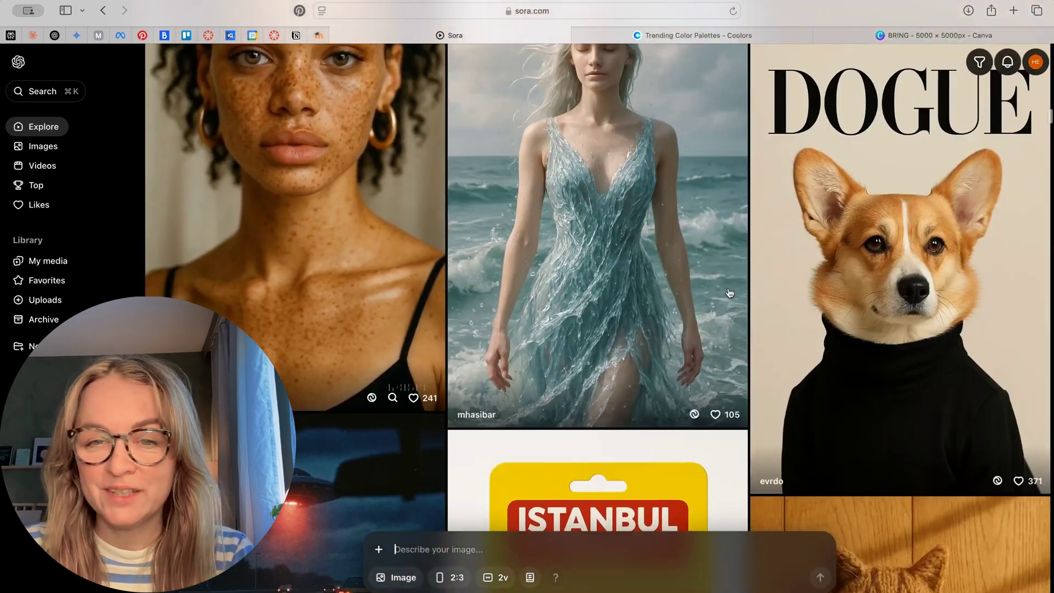
{"action": "scroll", "coordinate": [681, 289], "scroll_direction": "down", "scroll_amount": 3}
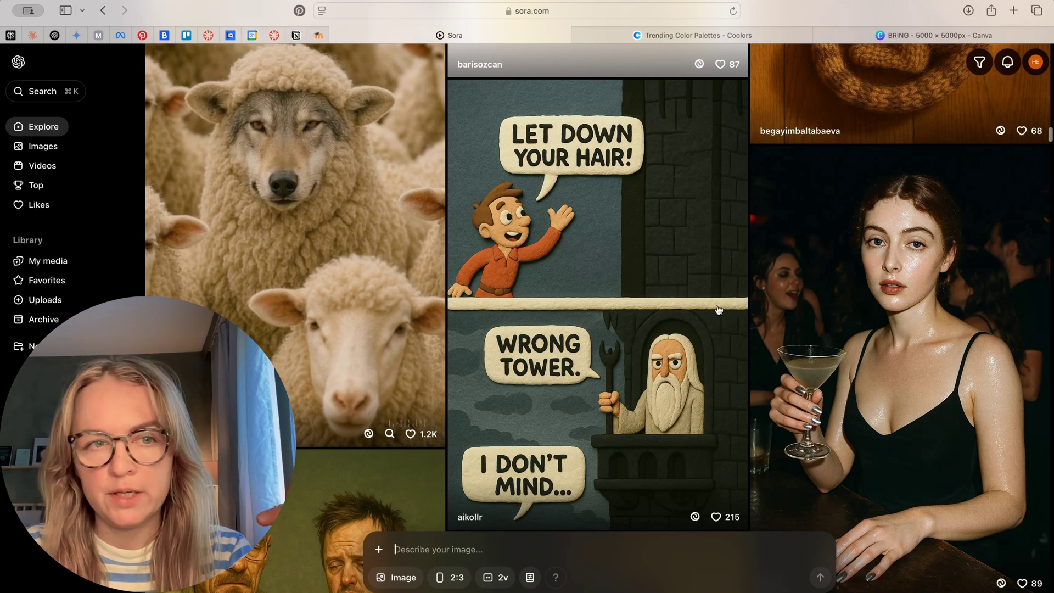
{"action": "scroll", "coordinate": [724, 296], "scroll_direction": "down", "scroll_amount": 3}
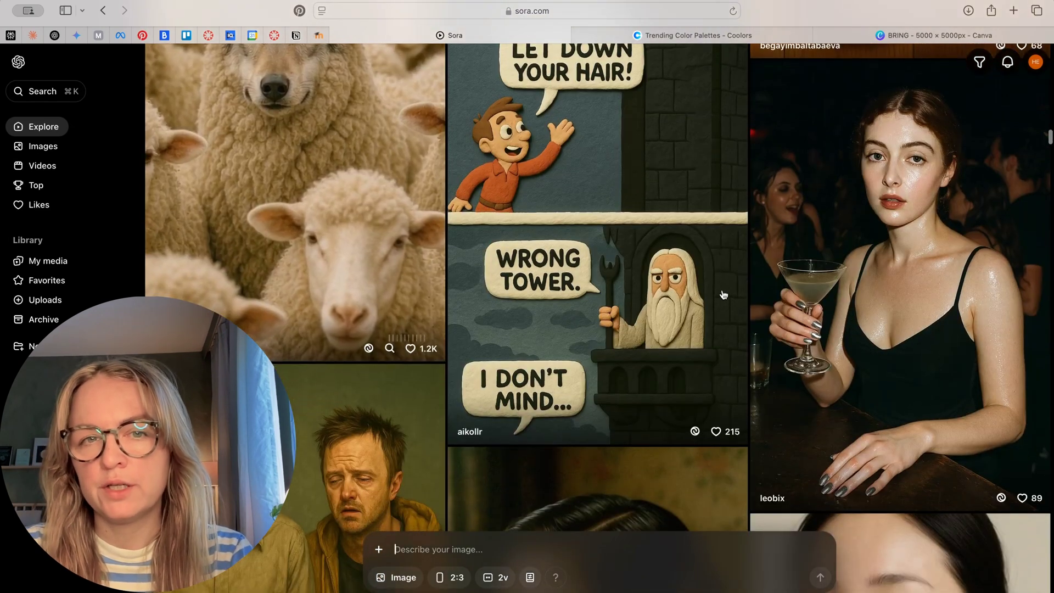
{"action": "scroll", "coordinate": [723, 294], "scroll_direction": "up", "scroll_amount": 3}
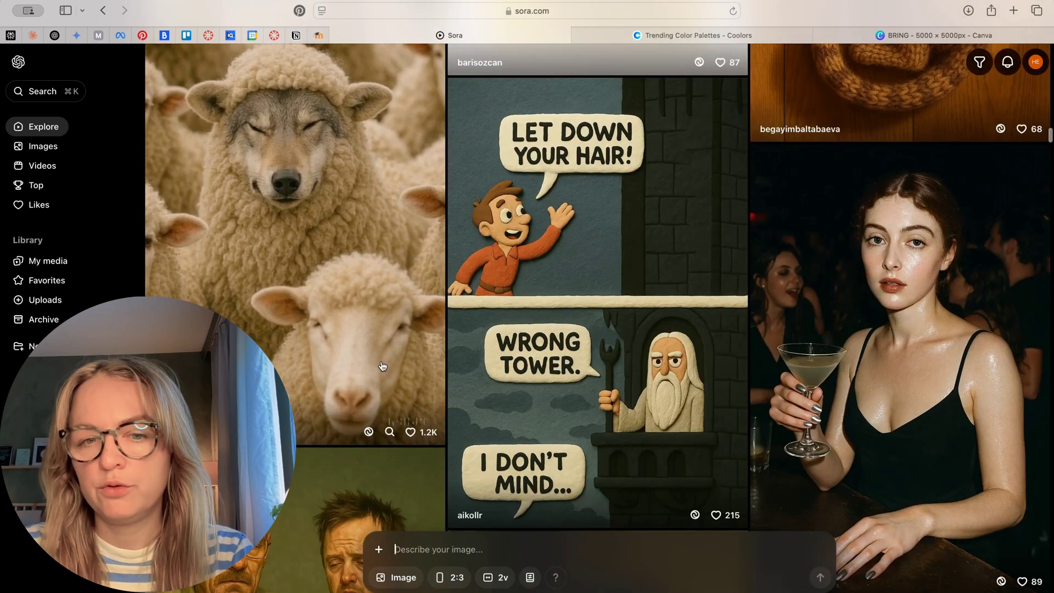
{"action": "scroll", "coordinate": [494, 310], "scroll_direction": "down", "scroll_amount": 1}
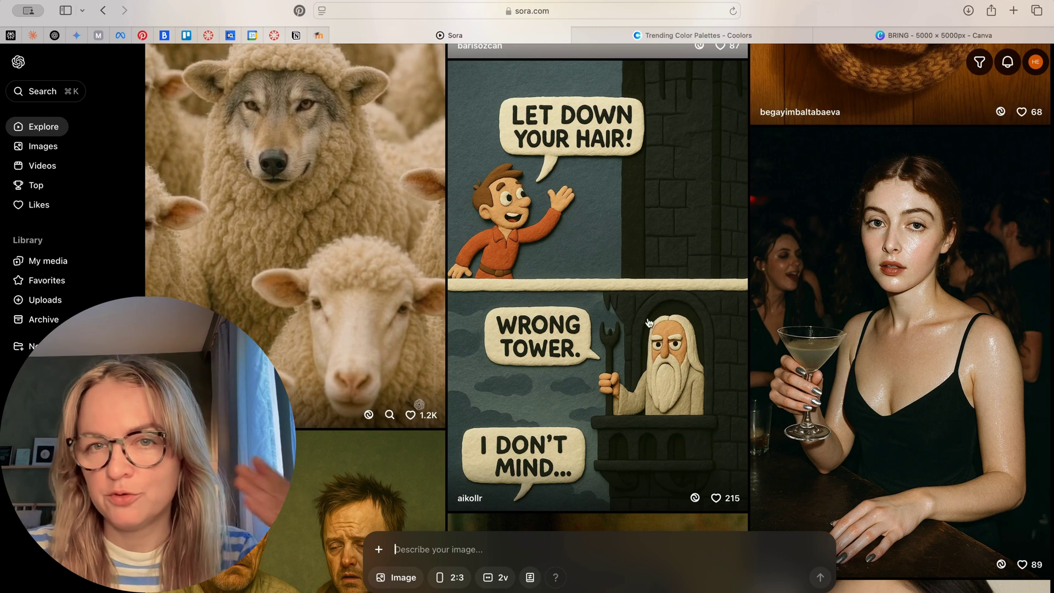
{"action": "scroll", "coordinate": [631, 455], "scroll_direction": "up", "scroll_amount": 1}
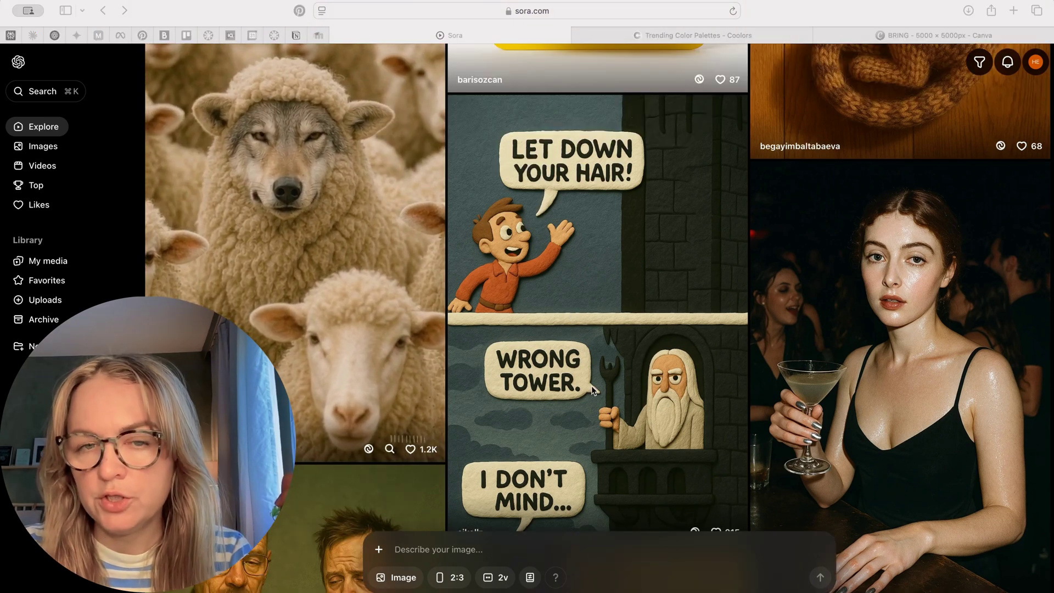
{"action": "scroll", "coordinate": [591, 390], "scroll_direction": "down", "scroll_amount": 3}
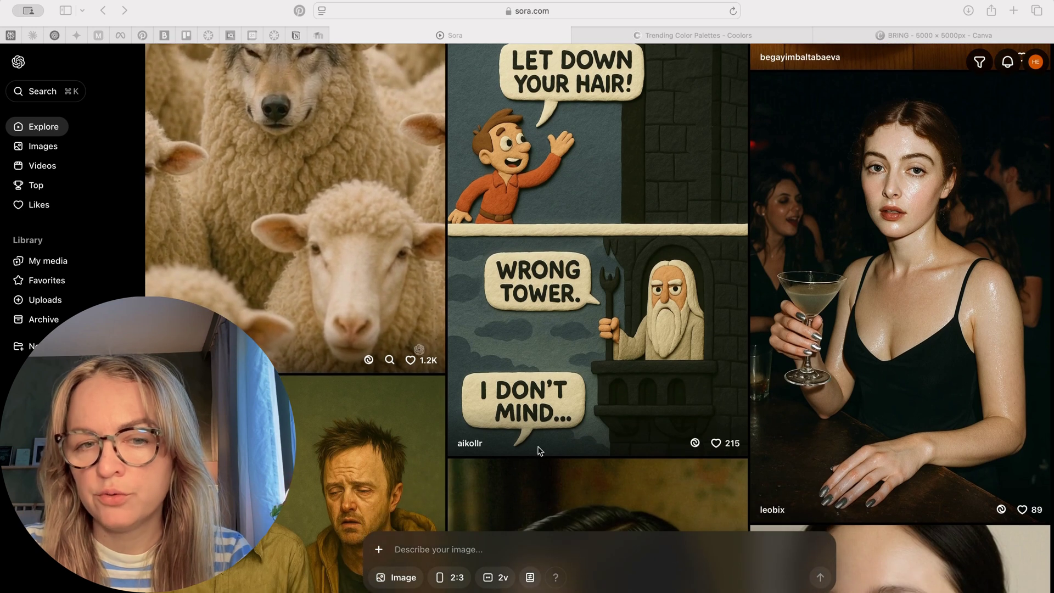
{"action": "left_click", "coordinate": [568, 368]}
{"action": "left_click", "coordinate": [649, 361]}
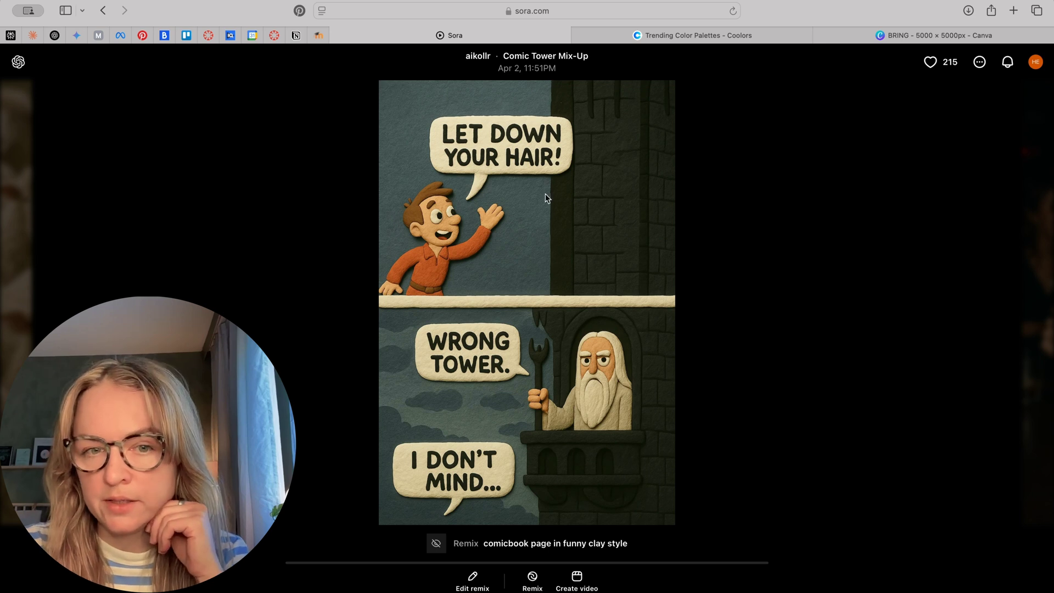
{"action": "left_click", "coordinate": [12, 207]}
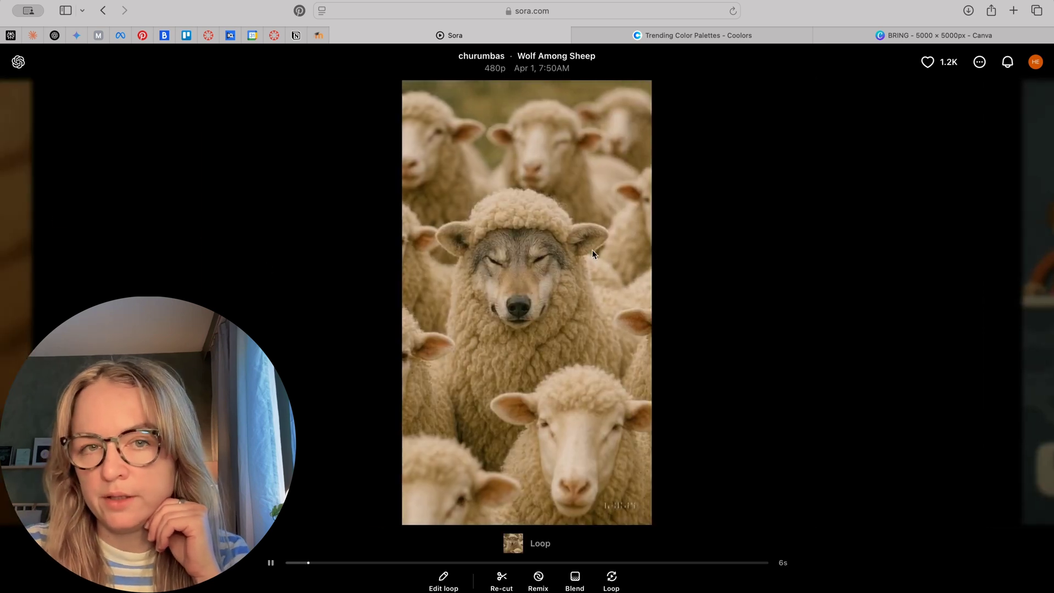
{"action": "left_click", "coordinate": [38, 66]}
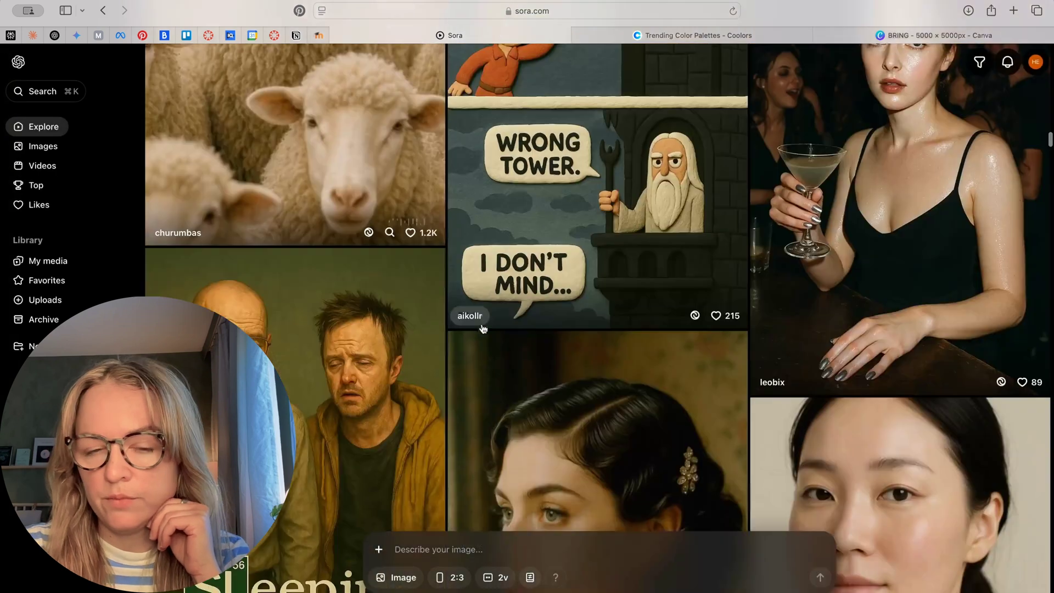
{"action": "scroll", "coordinate": [483, 328], "scroll_direction": "down", "scroll_amount": 5}
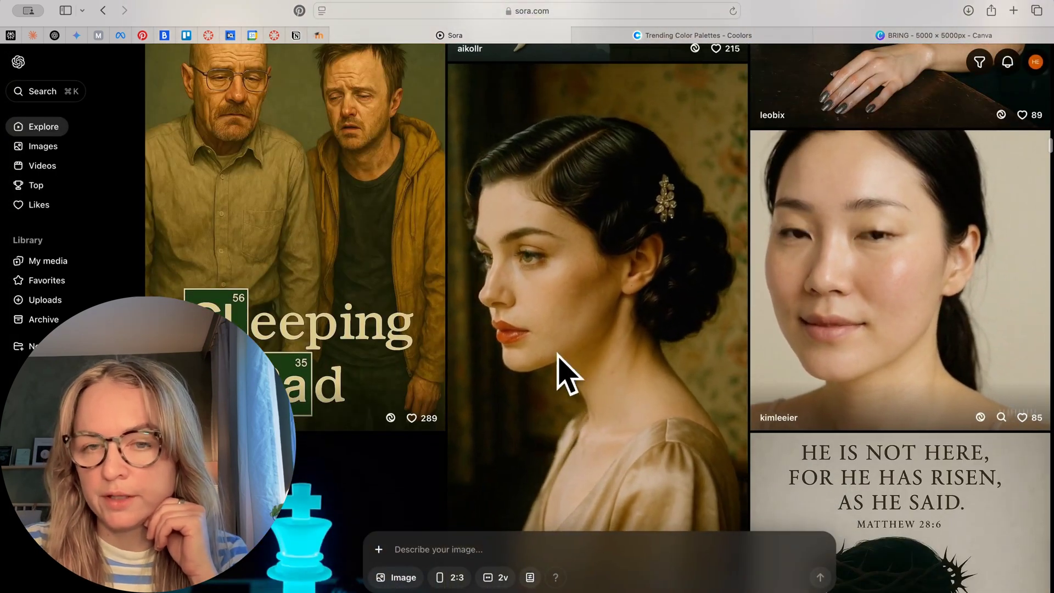
{"action": "scroll", "coordinate": [560, 372], "scroll_direction": "down", "scroll_amount": 10}
{"action": "scroll", "coordinate": [557, 361], "scroll_direction": "down", "scroll_amount": 10}
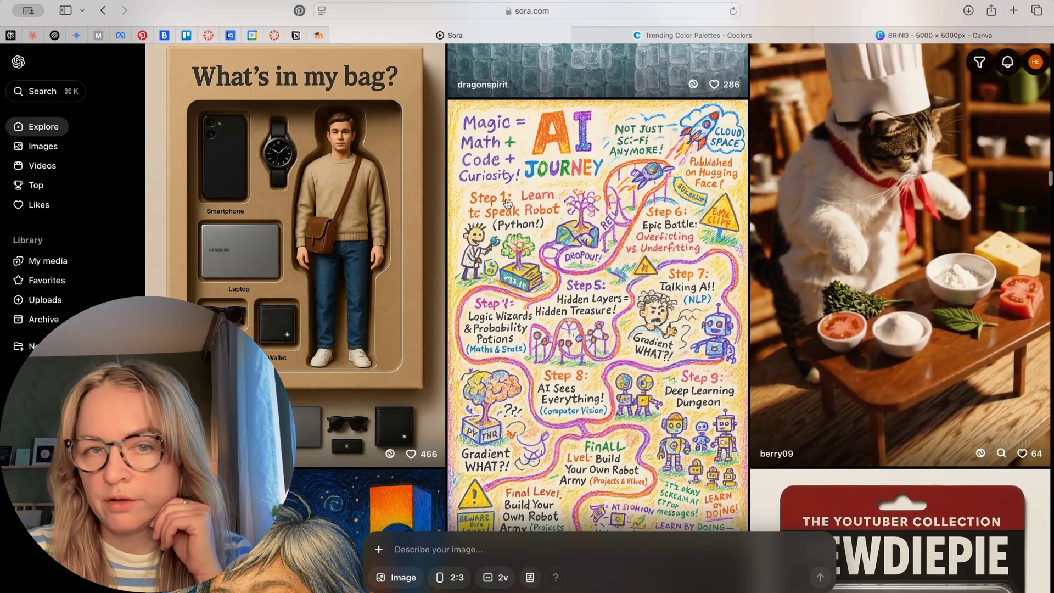
- Open the AI Journey roadmap post and read through its full prompt, then close the prompt editor
{"action": "left_click", "coordinate": [593, 264]}
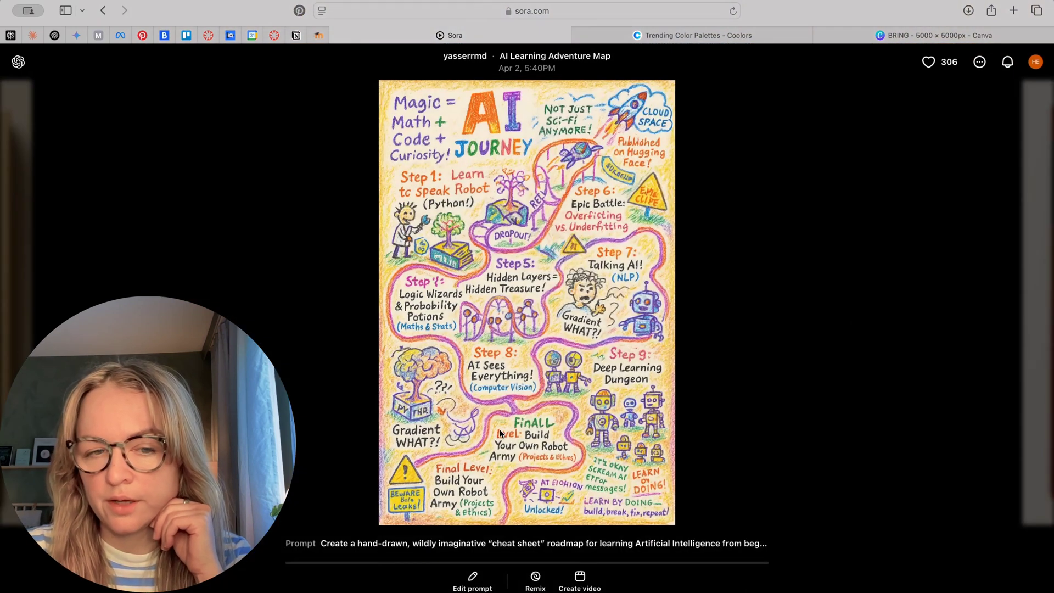
{"action": "mouse_move", "coordinate": [426, 551]}
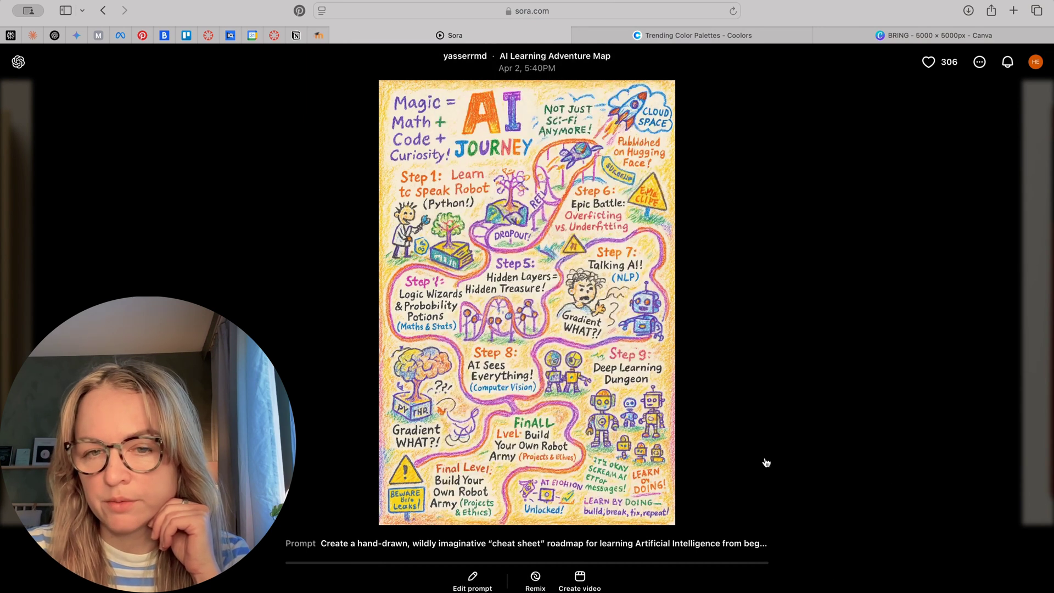
{"action": "mouse_move", "coordinate": [742, 547]}
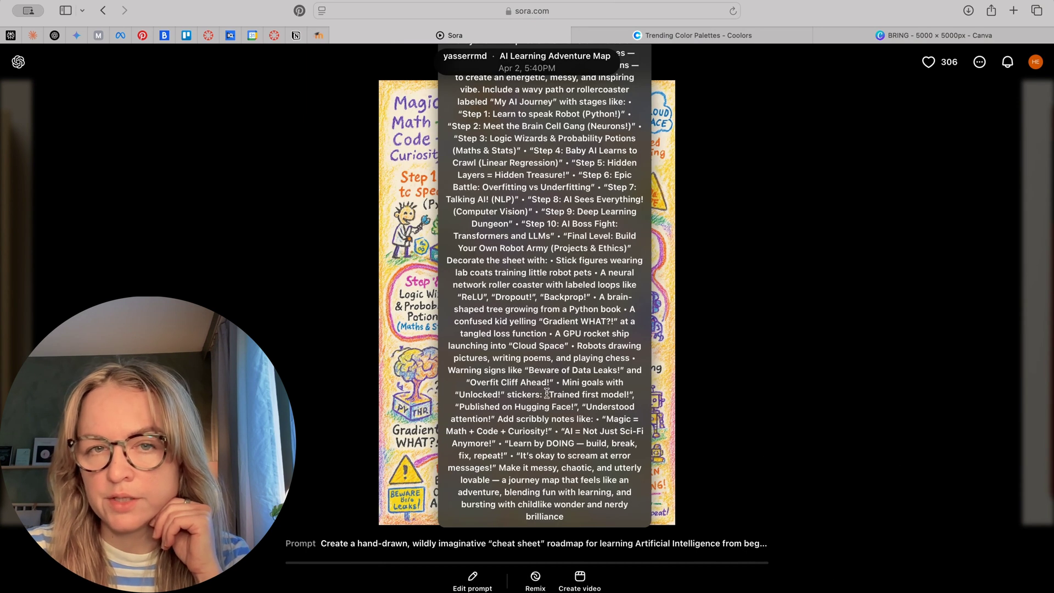
{"action": "left_click", "coordinate": [689, 546]}
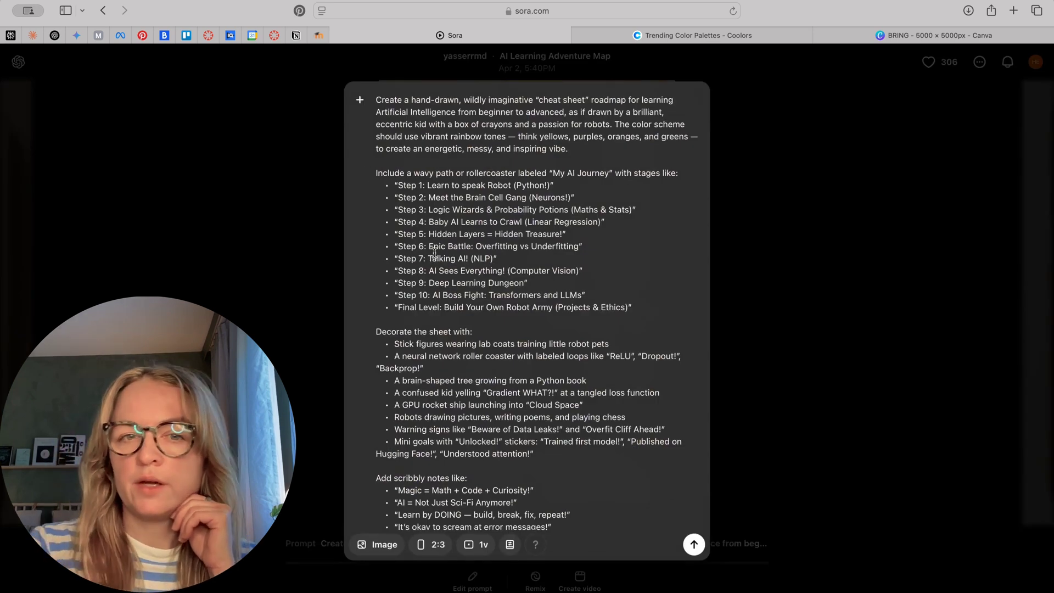
{"action": "scroll", "coordinate": [379, 168], "scroll_direction": "down", "scroll_amount": 1}
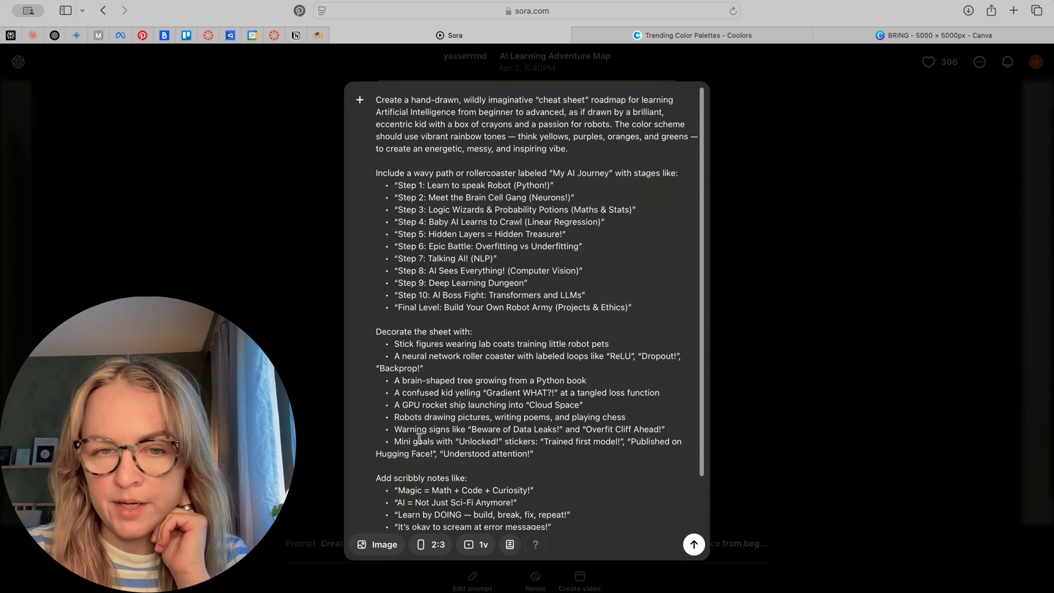
{"action": "scroll", "coordinate": [454, 427], "scroll_direction": "down", "scroll_amount": 2}
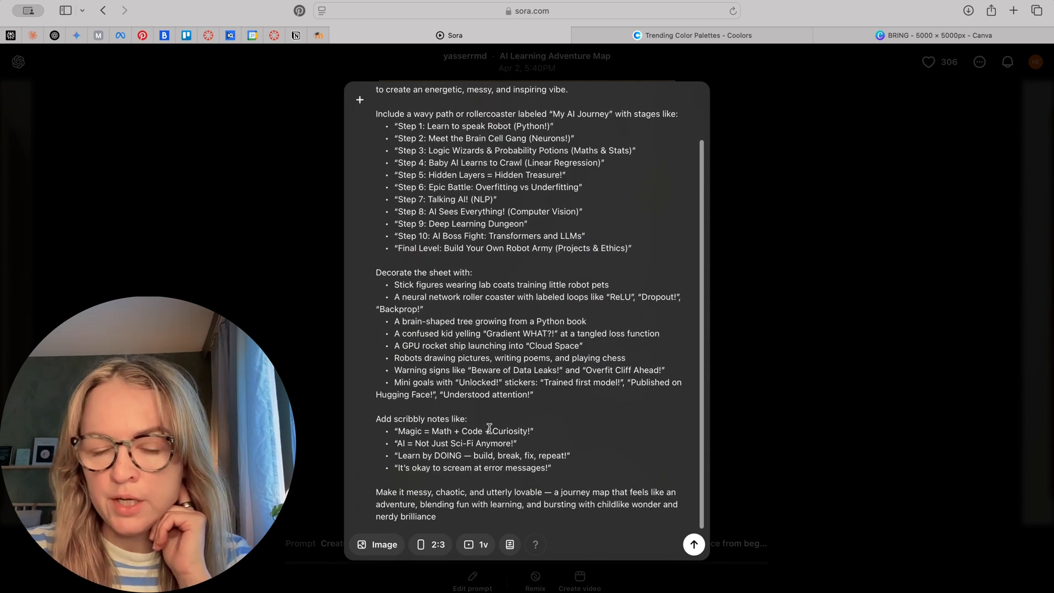
{"action": "key", "text": "Escape"}
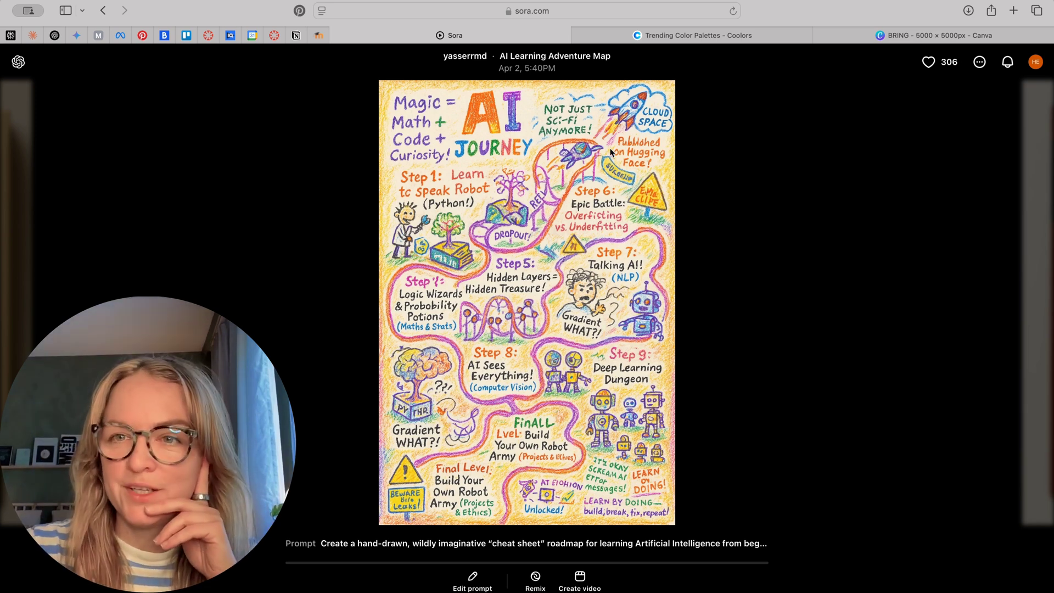
{"action": "left_click", "coordinate": [18, 63]}
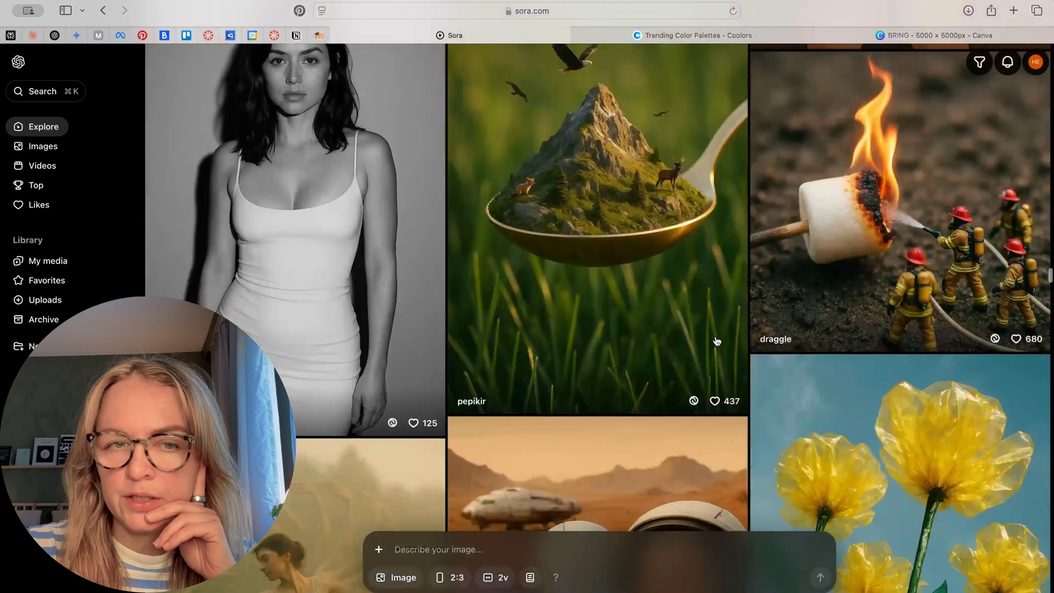
{"action": "scroll", "coordinate": [717, 341], "scroll_direction": "down", "scroll_amount": 10}
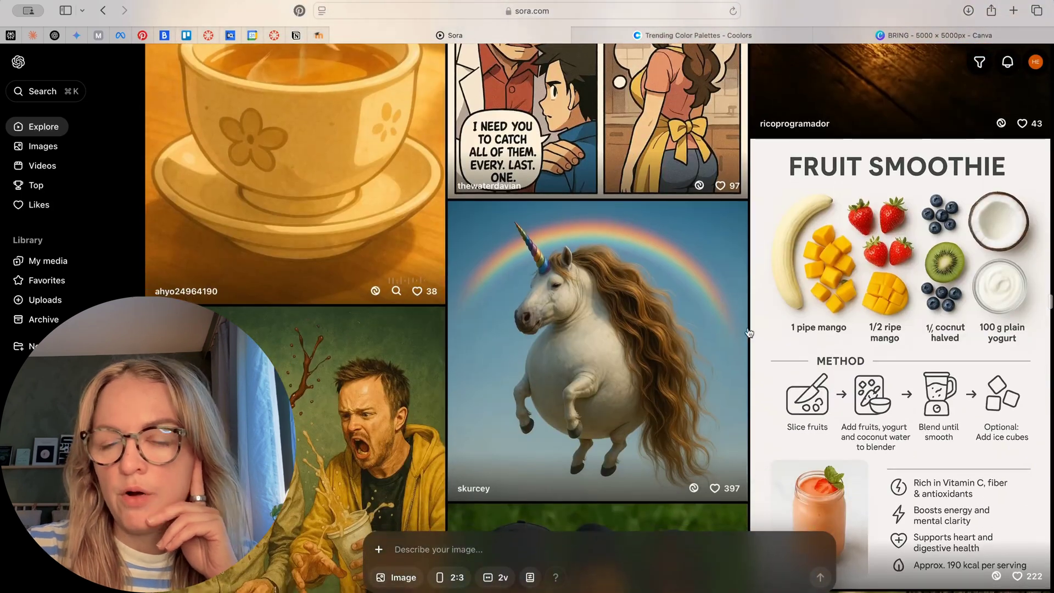
{"action": "scroll", "coordinate": [884, 391], "scroll_direction": "down", "scroll_amount": 2}
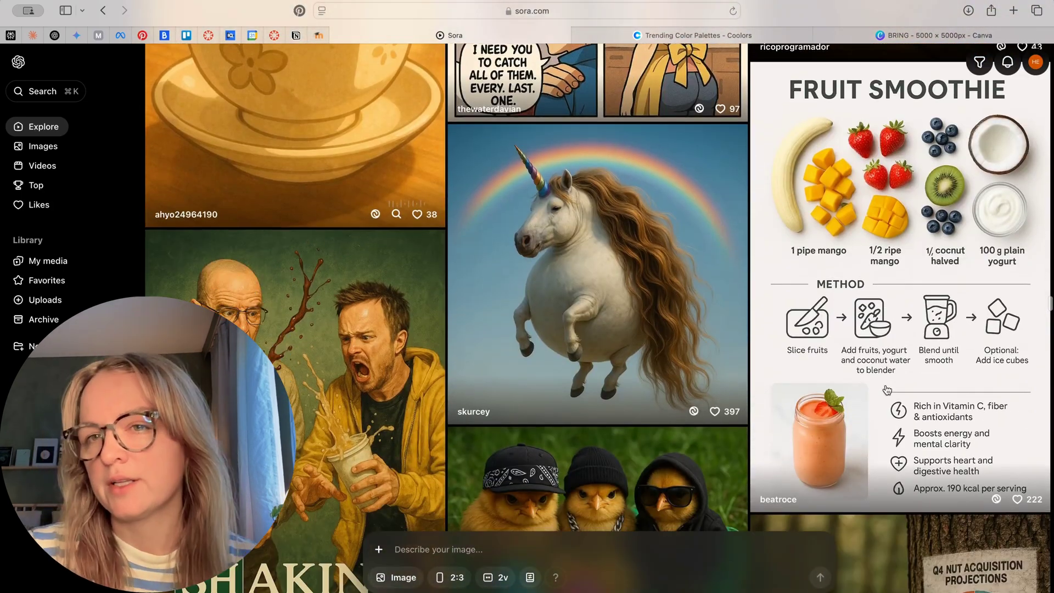
{"action": "left_click", "coordinate": [848, 316]}
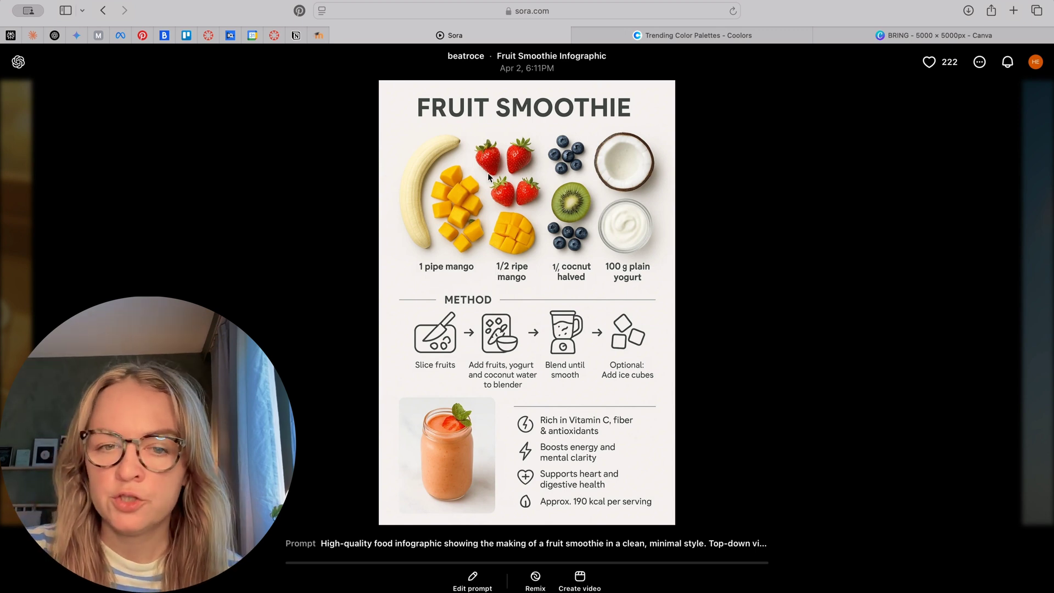
{"action": "mouse_move", "coordinate": [709, 536]}
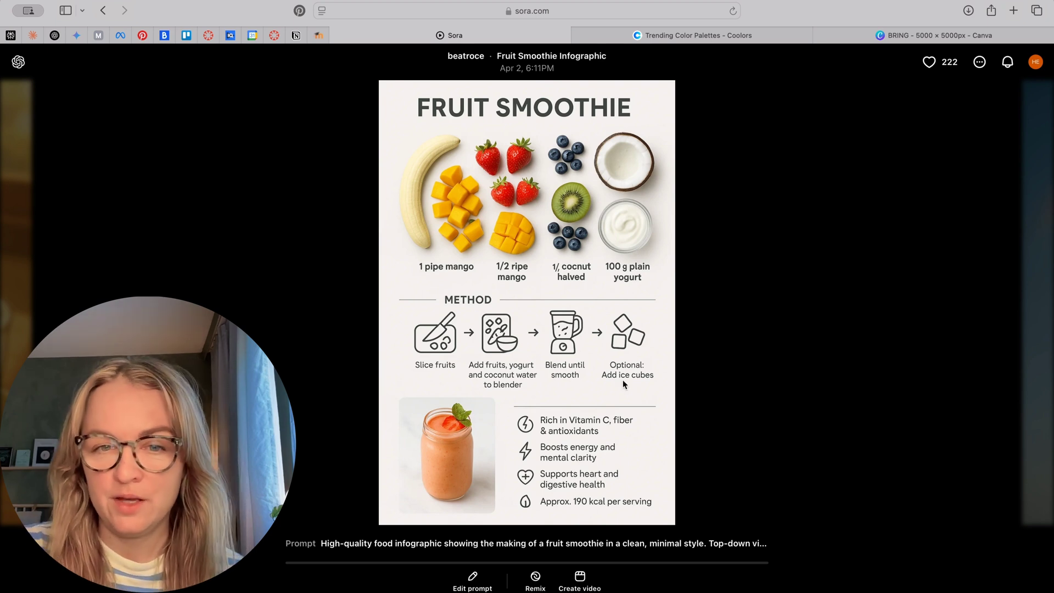
{"action": "mouse_move", "coordinate": [549, 543]}
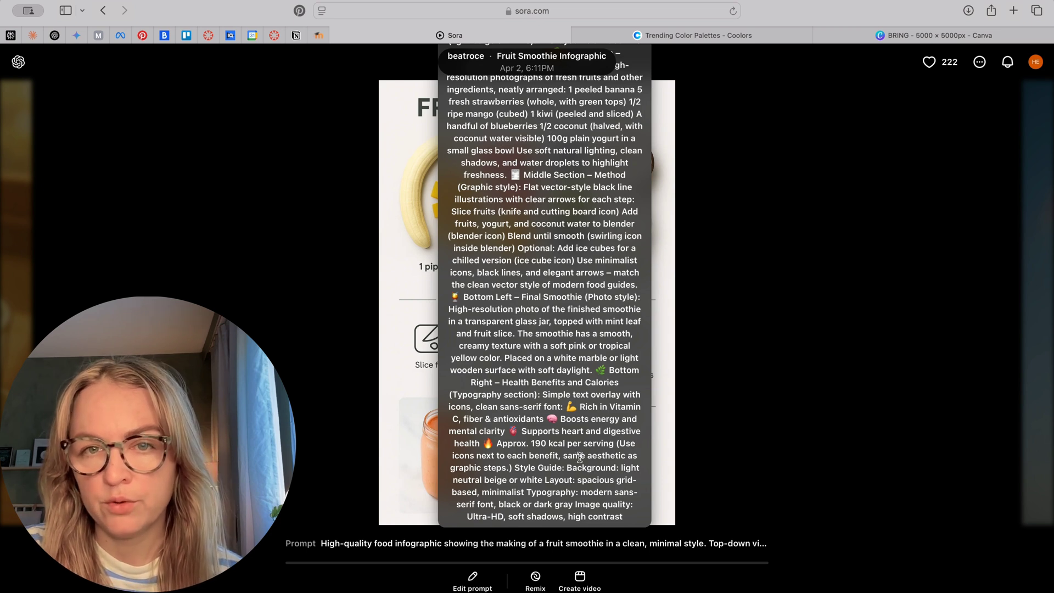
{"action": "mouse_move", "coordinate": [682, 548]}
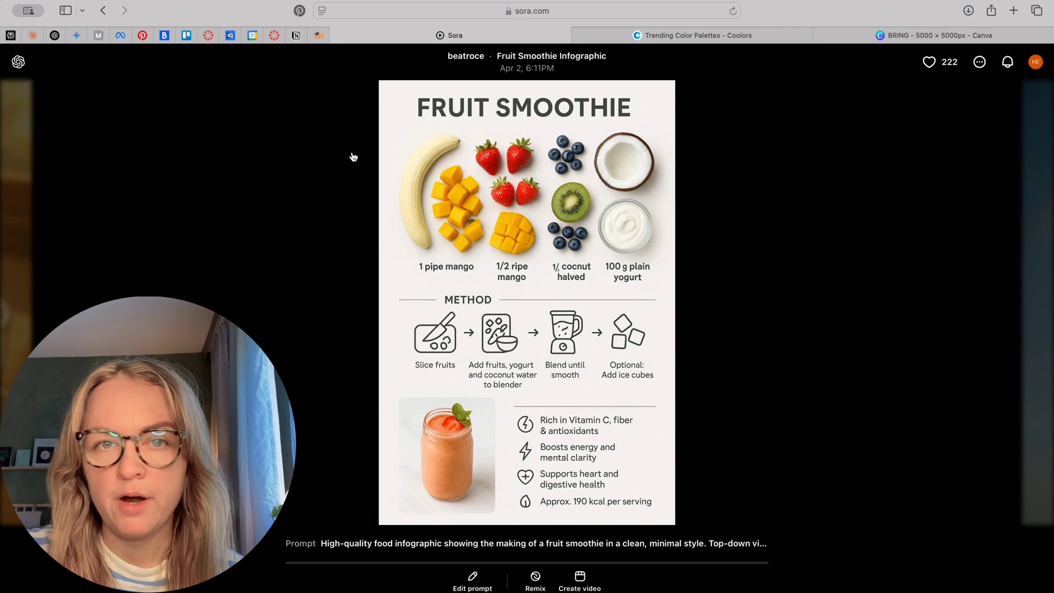
{"action": "left_click", "coordinate": [817, 166]}
- Leave Sora's Explore feed for the pinned ChatGPT tab
{"action": "scroll", "coordinate": [717, 311], "scroll_direction": "up", "scroll_amount": 20}
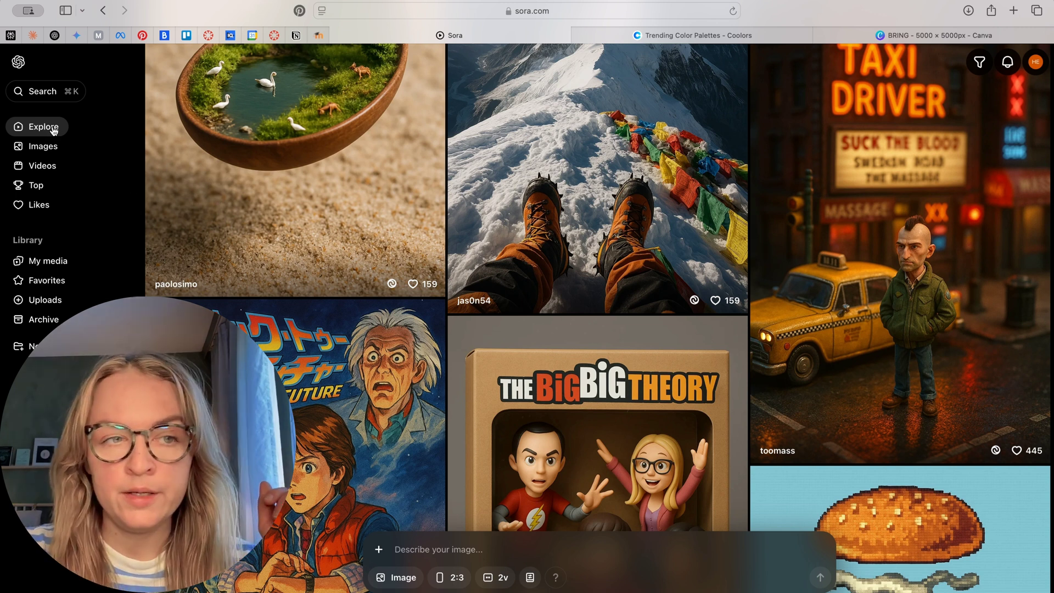
{"action": "left_click", "coordinate": [55, 35]}
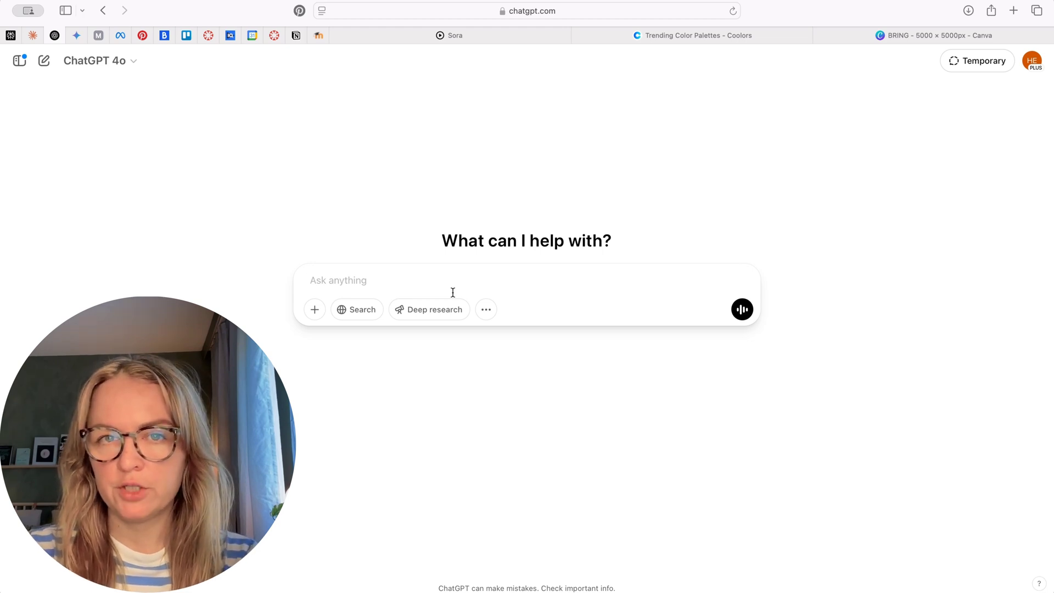
- Write the prompt 'a hyper realistic photo of a woman, wearing a hoodie (image) attached walking in the nature'
{"action": "type", "text": "a hyper realistic pho"}
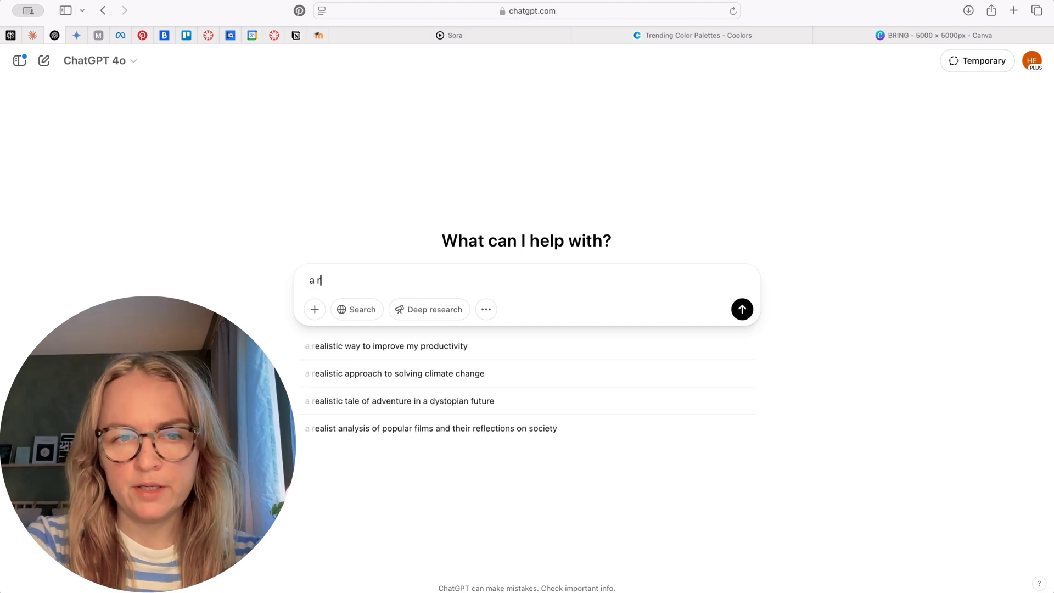
{"action": "type", "text": "to of a "}
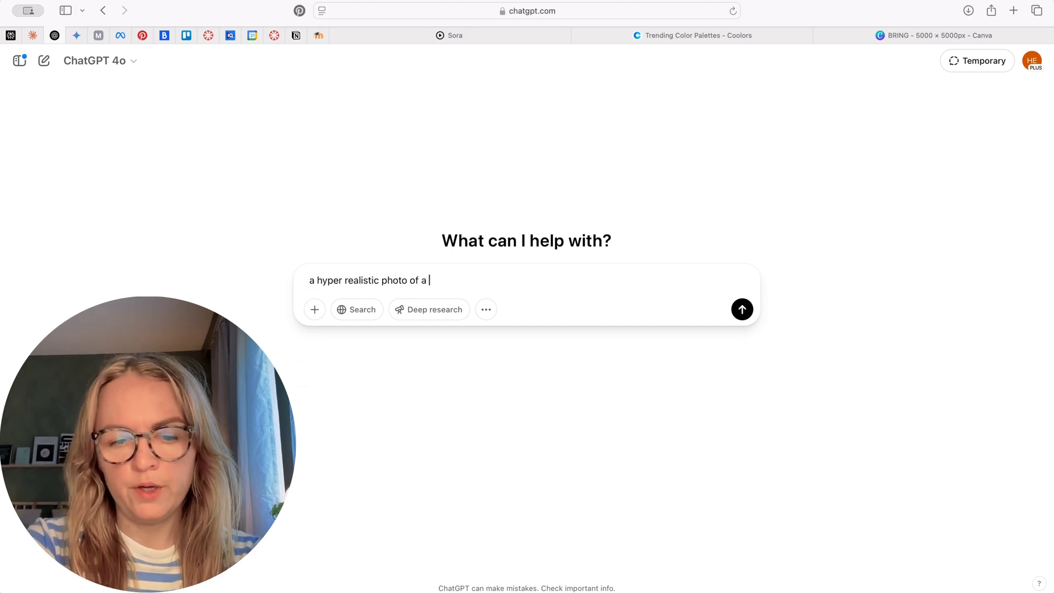
{"action": "type", "text": "woman, wearing a "}
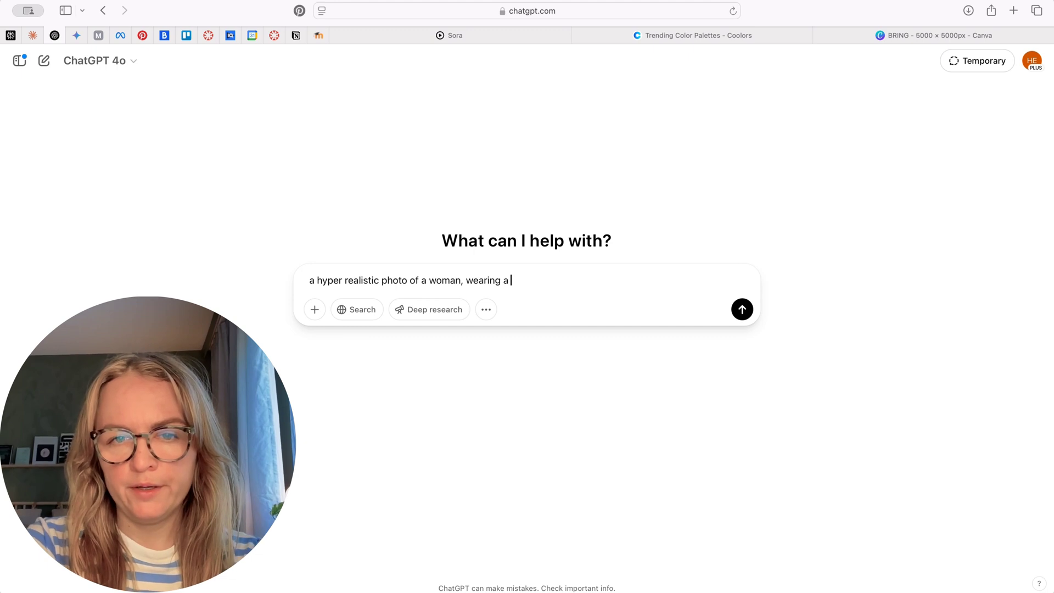
{"action": "type", "text": "hoodie walking"}
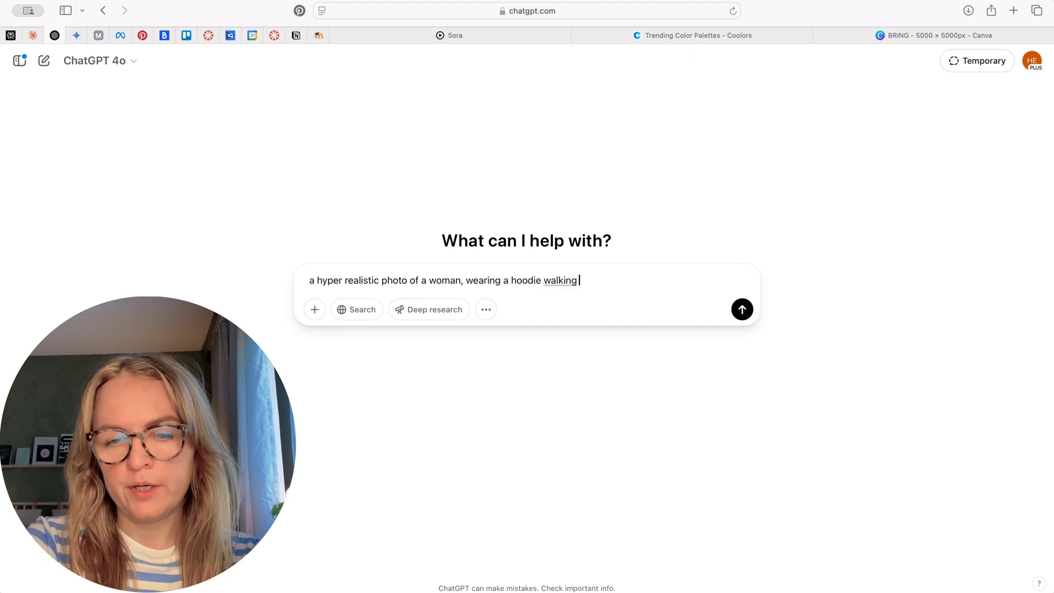
{"action": "type", "text": " in the nature"}
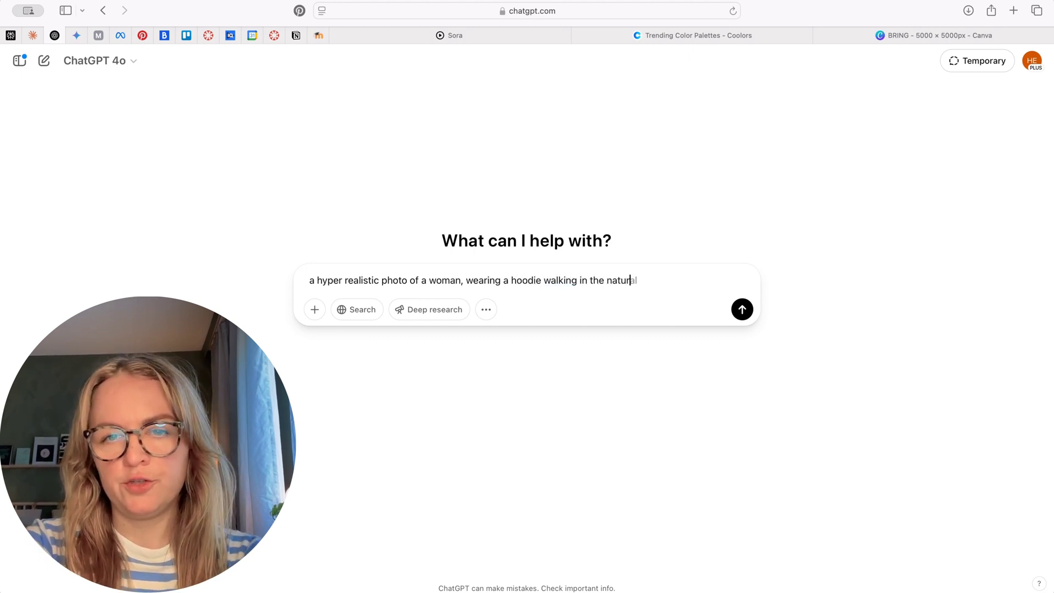
{"action": "left_click", "coordinate": [542, 281]}
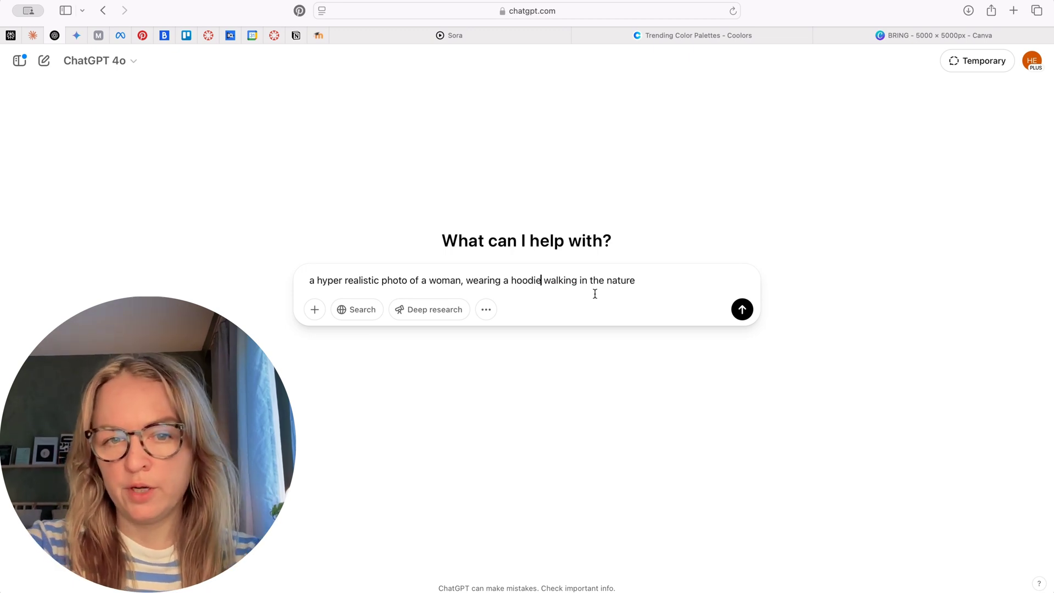
{"action": "type", "text": "(image)"}
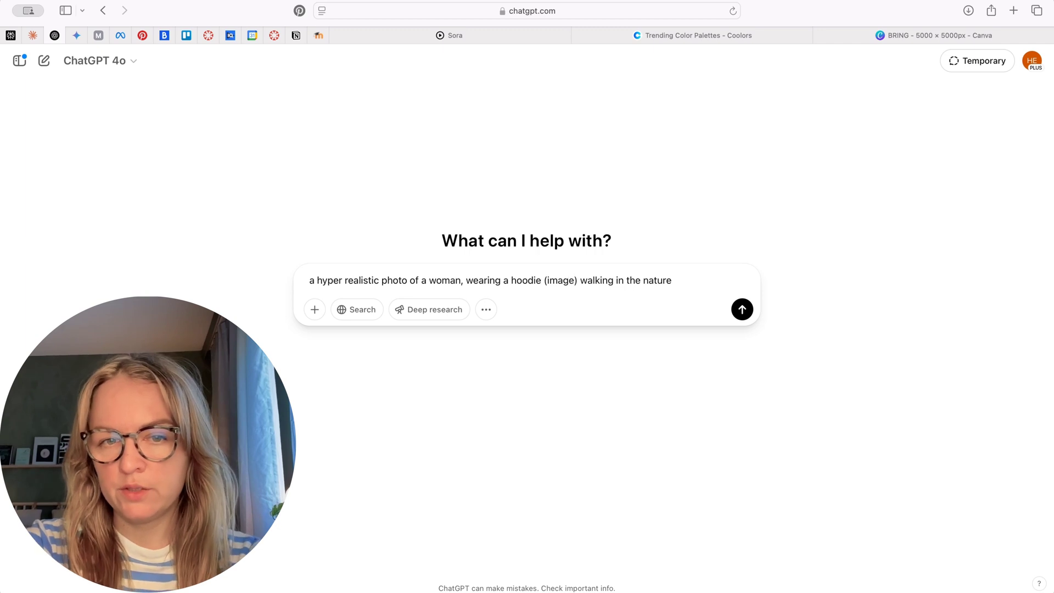
{"action": "type", "text": "attache"}
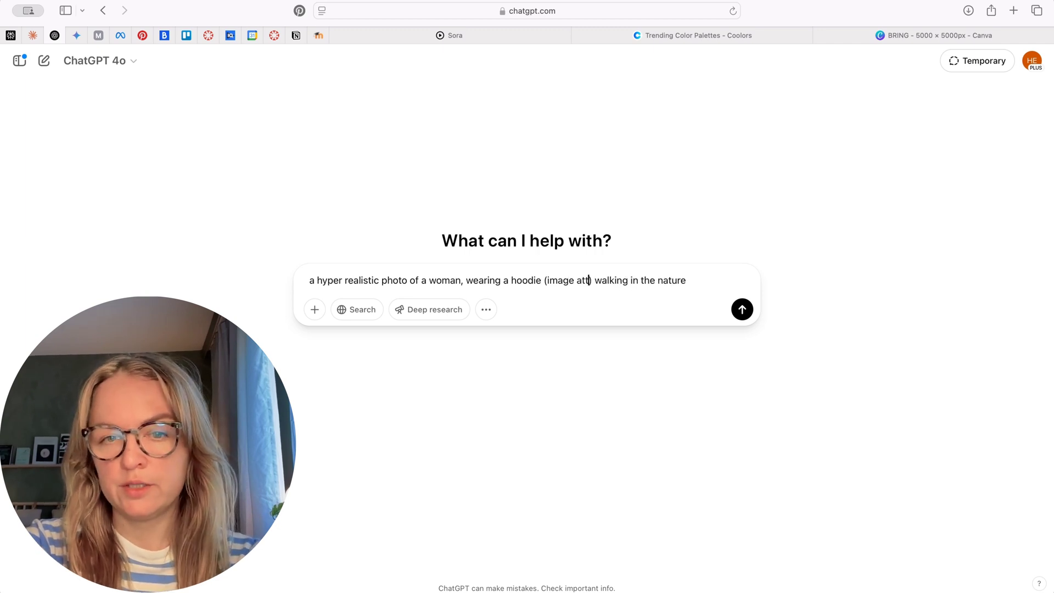
{"action": "type", "text": "d"}
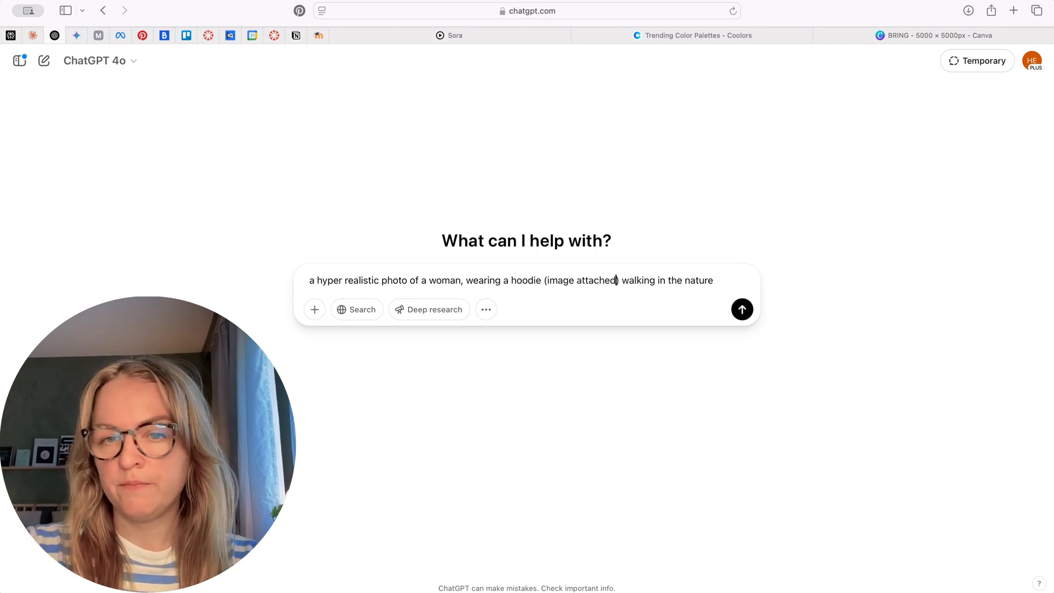
- Attach the hoodie screenshot from the computer and send the prompt
{"action": "left_click", "coordinate": [726, 284]}
{"action": "left_click", "coordinate": [315, 309]}
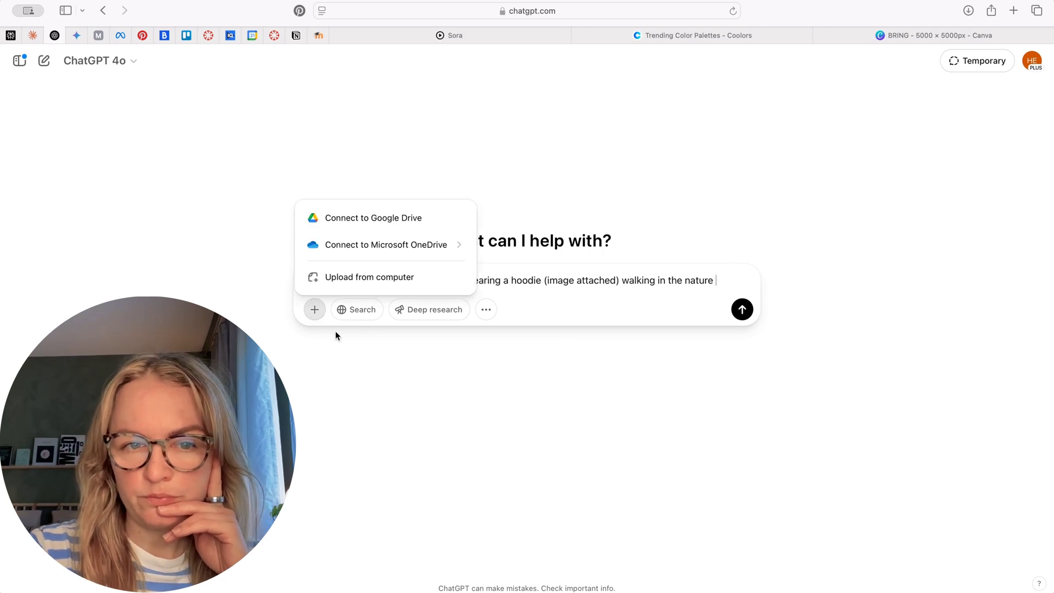
{"action": "left_click", "coordinate": [353, 283]}
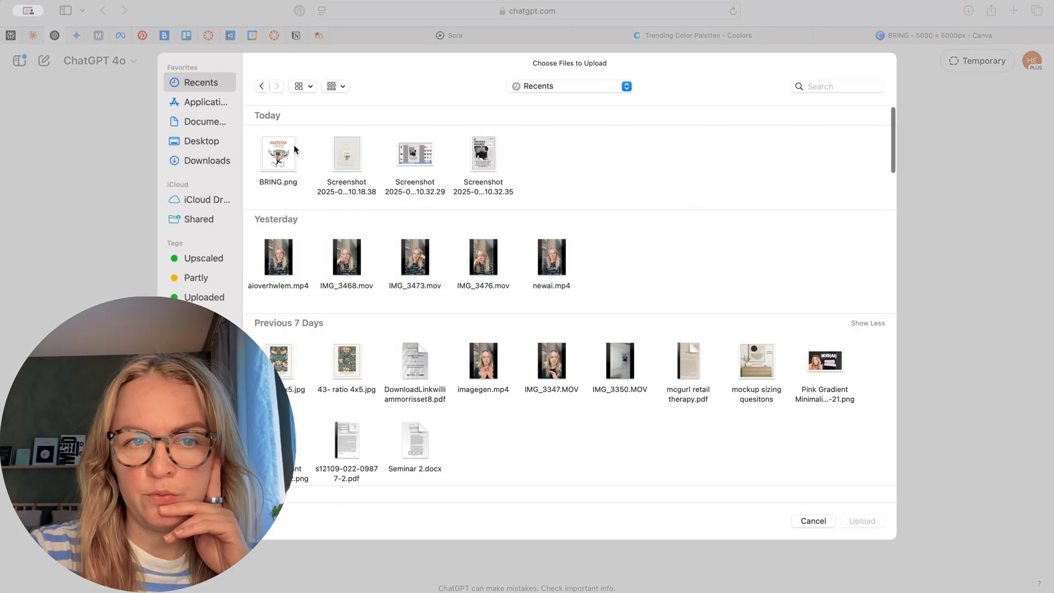
{"action": "left_click", "coordinate": [329, 155]}
{"action": "key", "text": "Return"}
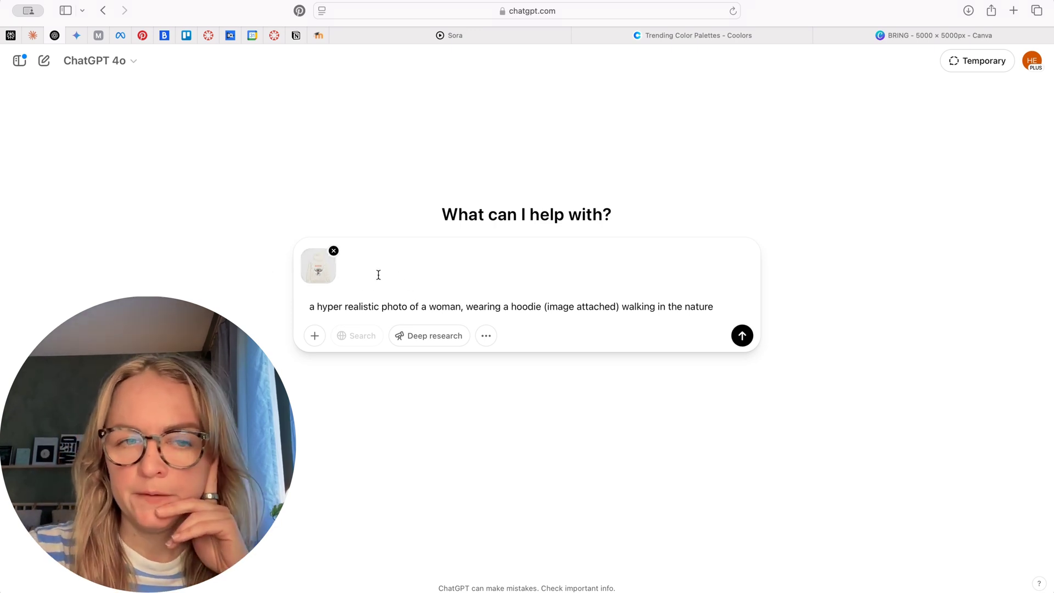
{"action": "left_click", "coordinate": [745, 337]}
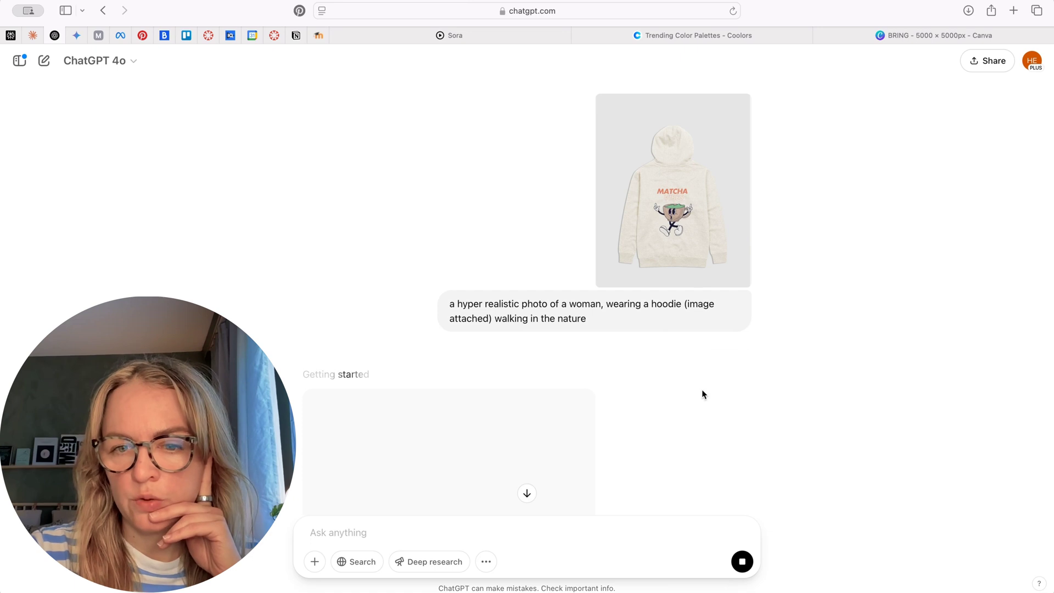
- Scroll the chat while the woman-on-a-nature-trail hoodie photo finishes generating
{"action": "scroll", "coordinate": [631, 383], "scroll_direction": "down", "scroll_amount": 3}
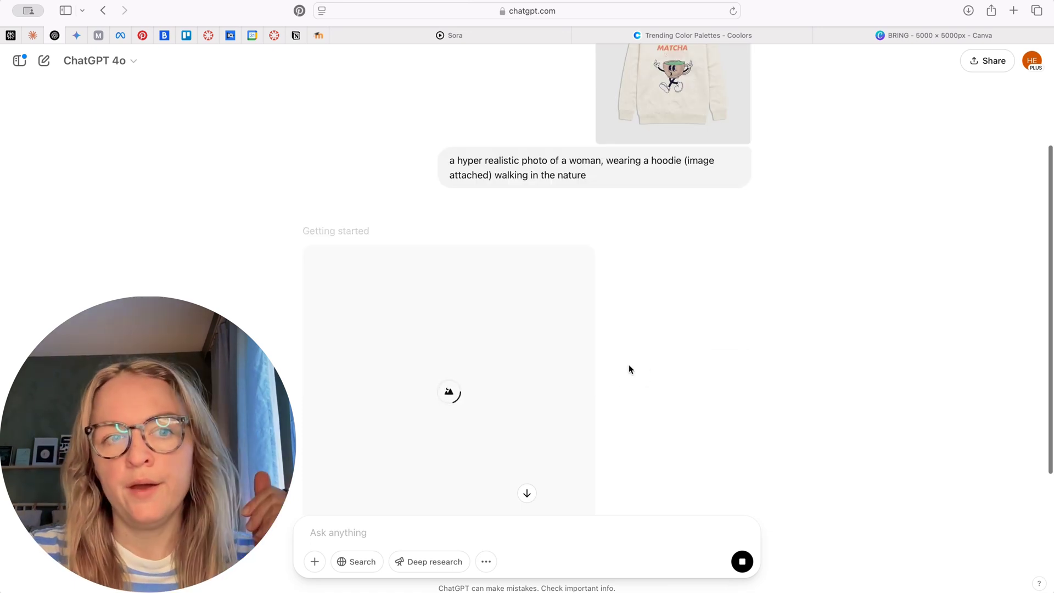
{"action": "scroll", "coordinate": [636, 339], "scroll_direction": "up", "scroll_amount": 3}
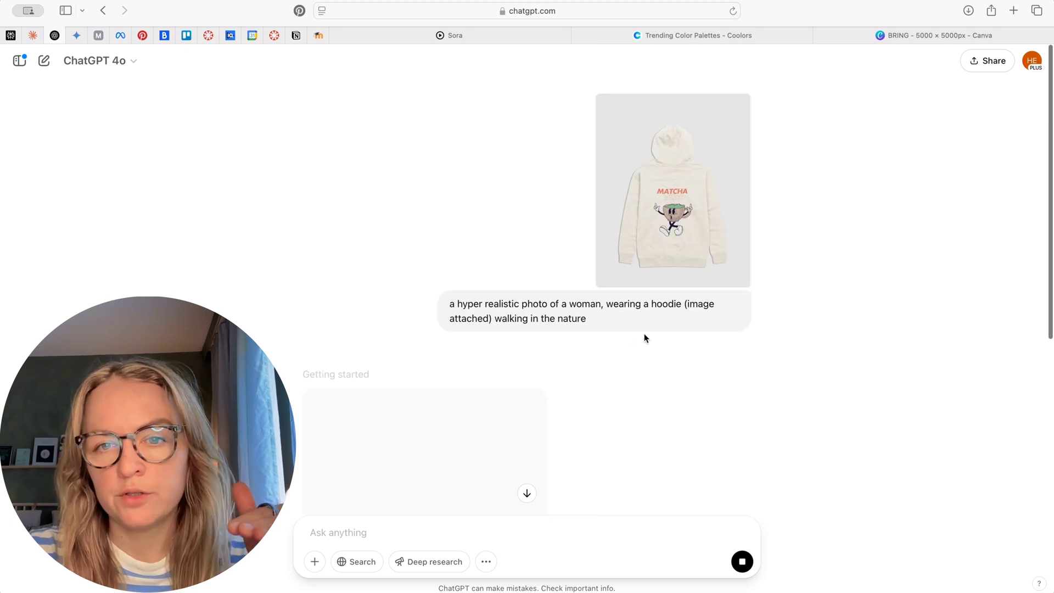
{"action": "scroll", "coordinate": [597, 366], "scroll_direction": "down", "scroll_amount": 3}
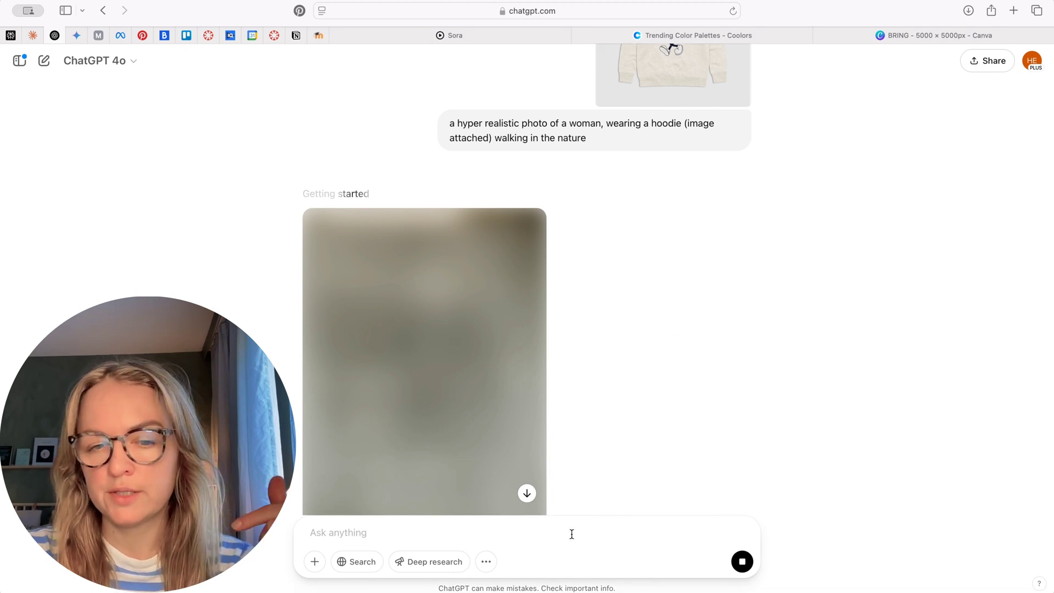
{"action": "scroll", "coordinate": [451, 446], "scroll_direction": "down", "scroll_amount": 2}
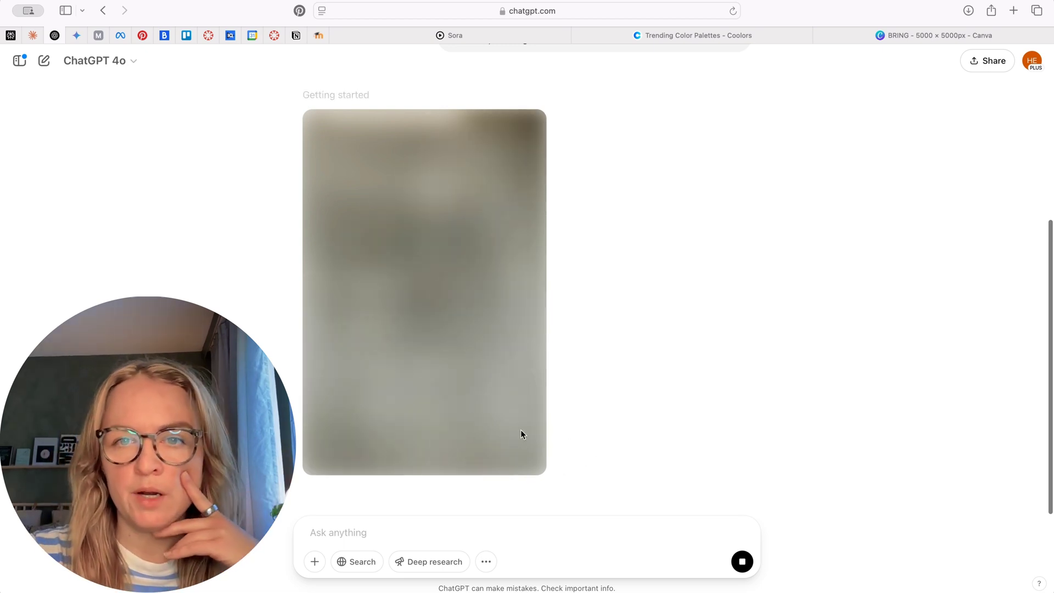
{"action": "scroll", "coordinate": [597, 403], "scroll_direction": "up", "scroll_amount": 5}
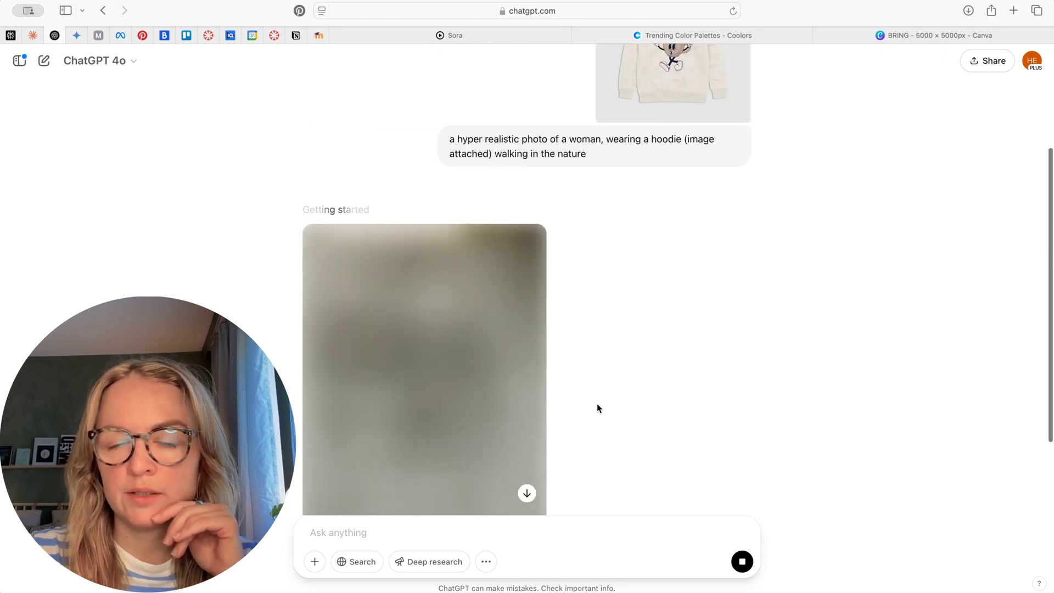
{"action": "scroll", "coordinate": [611, 416], "scroll_direction": "down", "scroll_amount": 5}
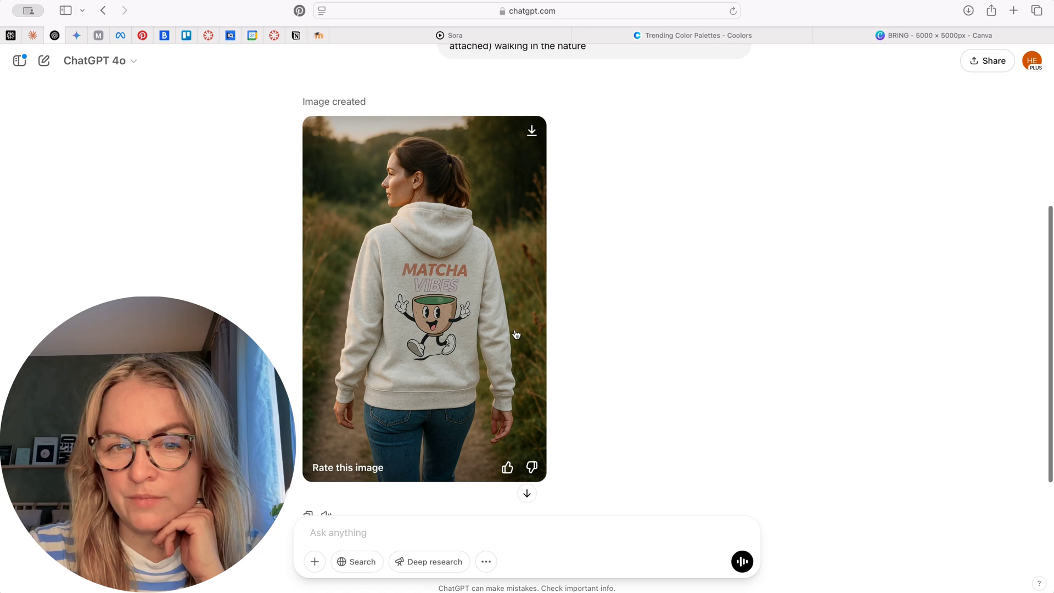
{"action": "scroll", "coordinate": [720, 227], "scroll_direction": "up", "scroll_amount": 4}
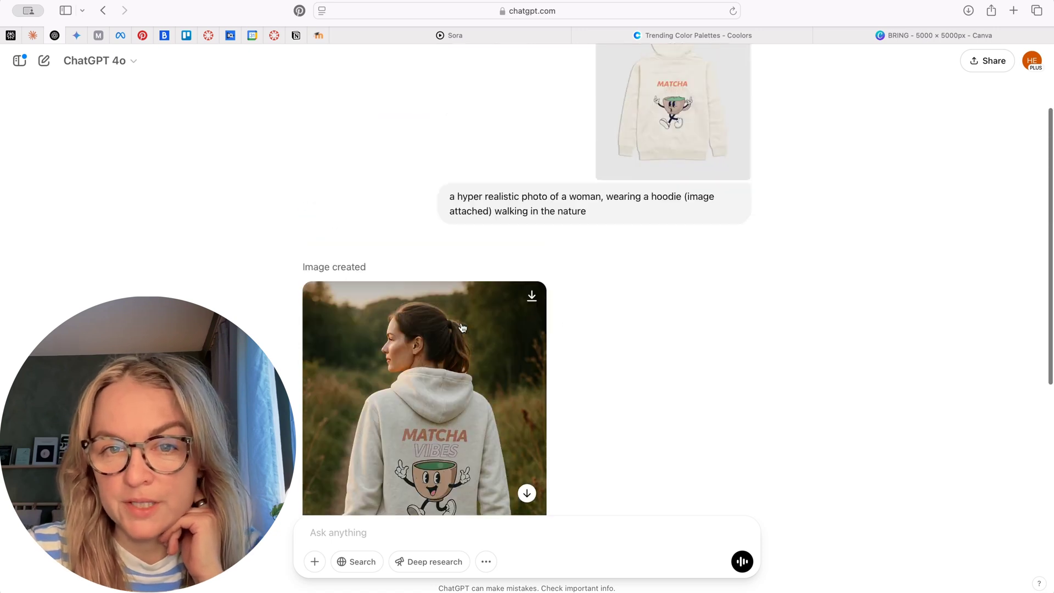
{"action": "scroll", "coordinate": [708, 214], "scroll_direction": "down", "scroll_amount": 2}
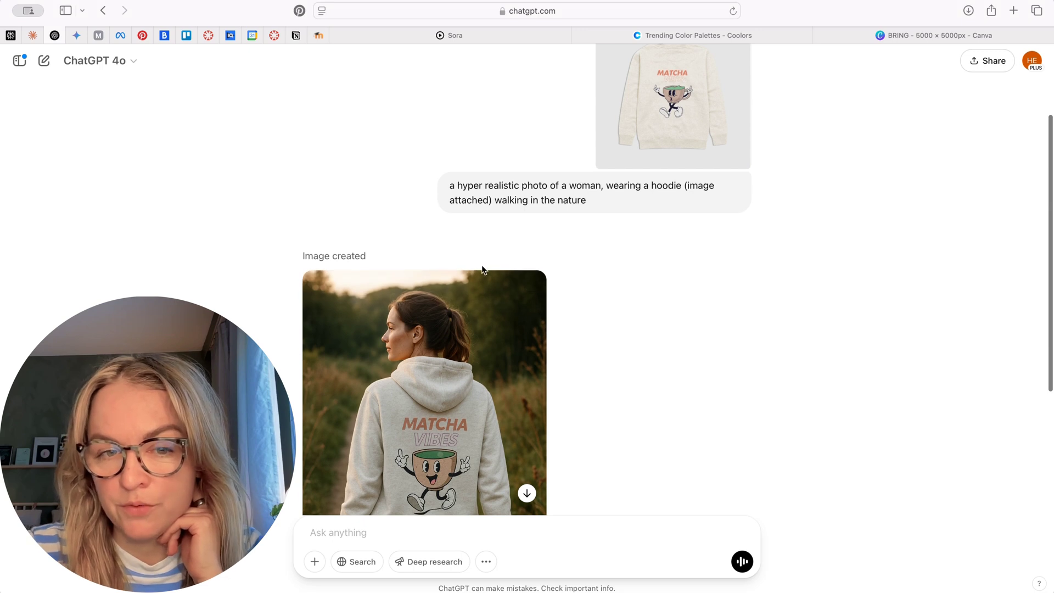
{"action": "scroll", "coordinate": [505, 515], "scroll_direction": "up", "scroll_amount": 2}
{"action": "scroll", "coordinate": [497, 472], "scroll_direction": "down", "scroll_amount": 2}
{"action": "scroll", "coordinate": [497, 472], "scroll_direction": "down", "scroll_amount": 1}
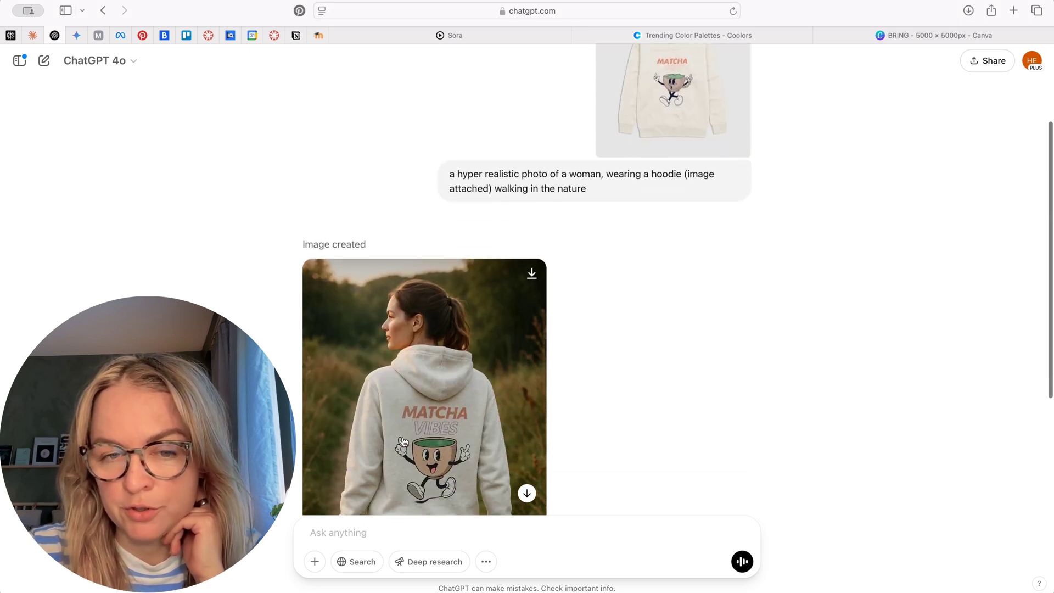
{"action": "scroll", "coordinate": [618, 143], "scroll_direction": "down", "scroll_amount": 1}
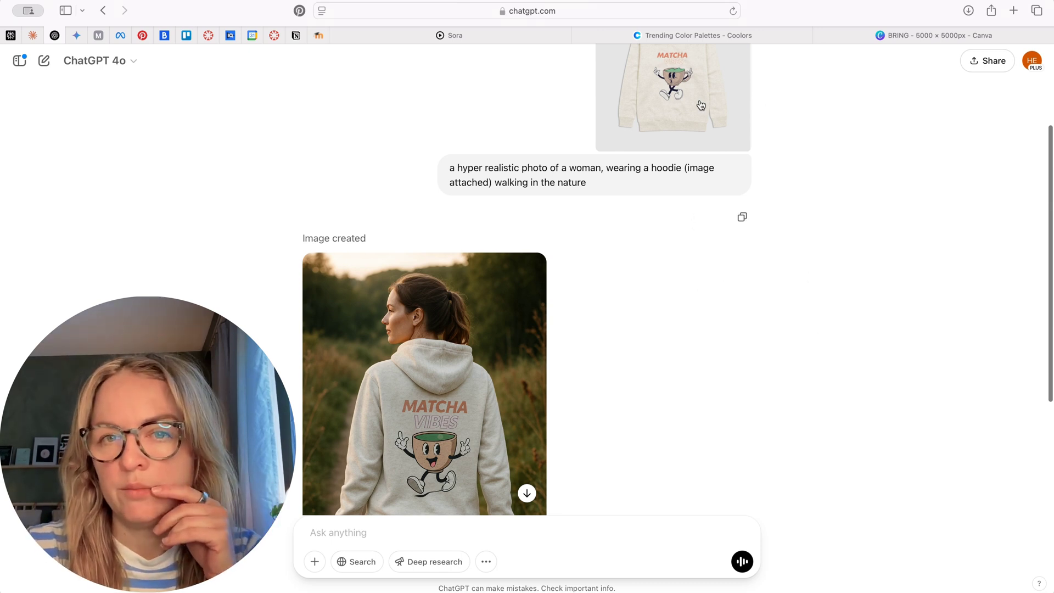
{"action": "scroll", "coordinate": [654, 200], "scroll_direction": "down", "scroll_amount": 2}
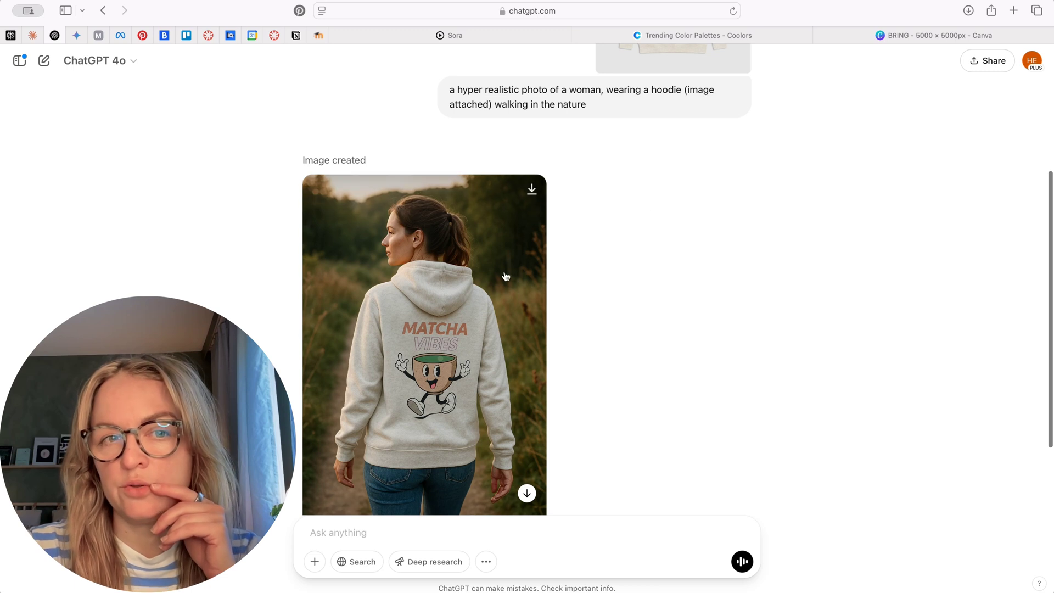
- Screenshot the cup character from the enlarged hoodie design and attach it to a new message
{"action": "scroll", "coordinate": [438, 386], "scroll_direction": "up", "scroll_amount": 2}
{"action": "left_click", "coordinate": [747, 516]}
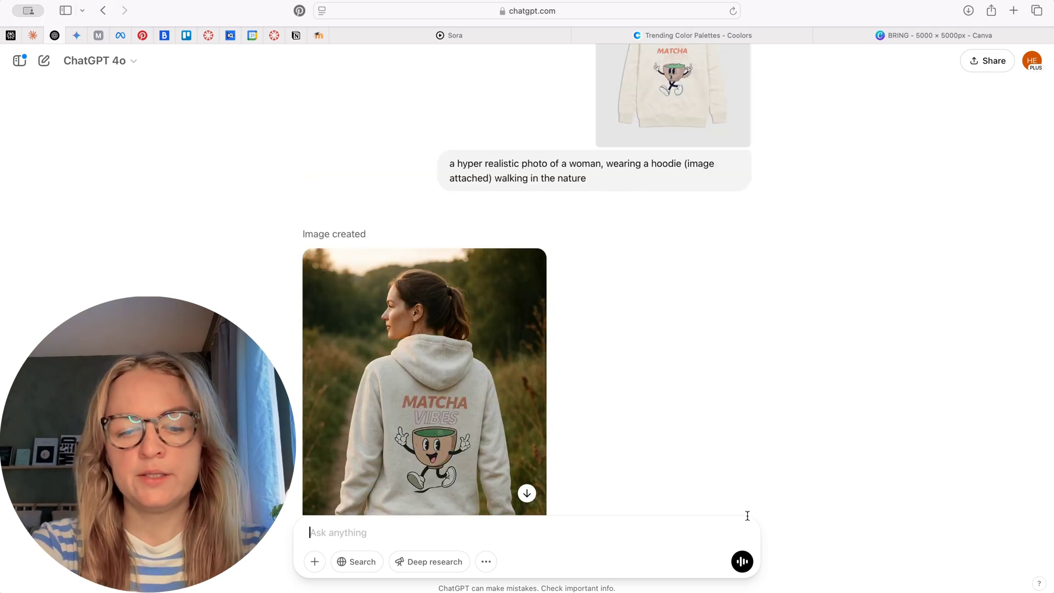
{"action": "left_click", "coordinate": [538, 396]}
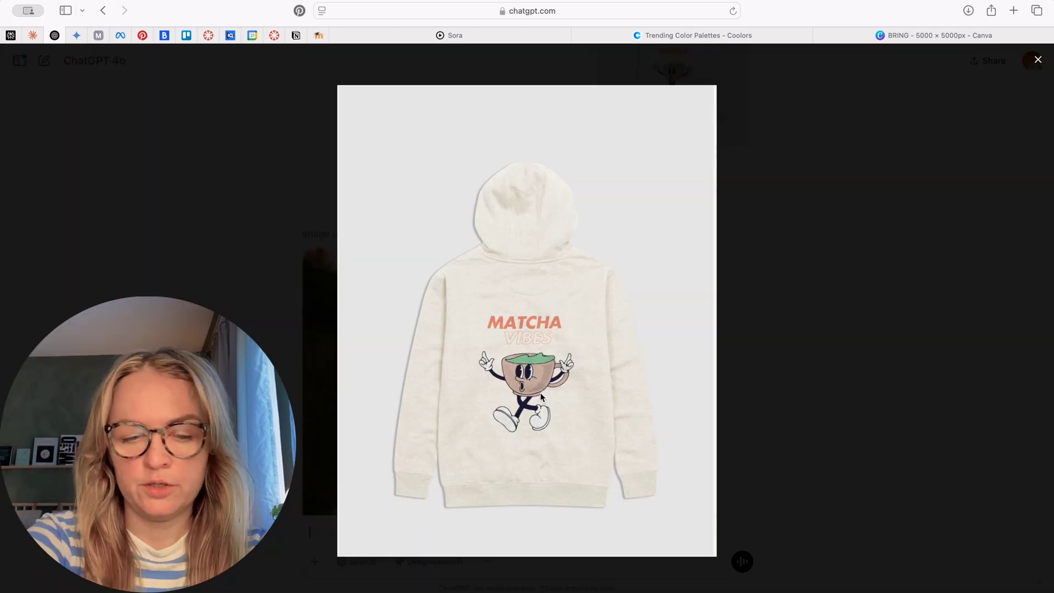
{"action": "key", "text": "super+shift+4"}
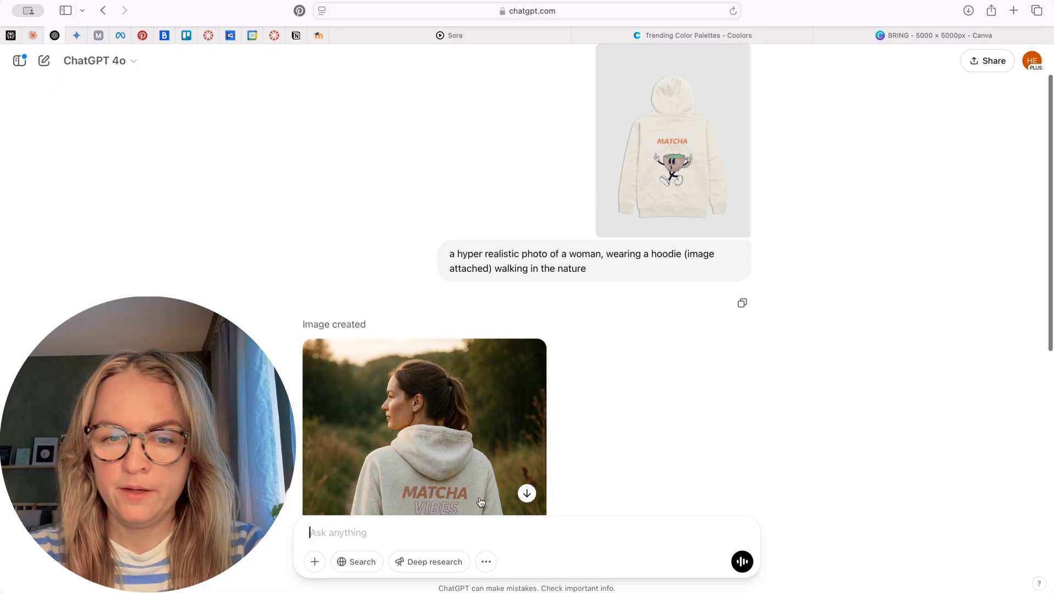
{"action": "key", "text": "Escape"}
{"action": "key", "text": "Escape"}
{"action": "left_click_drag", "start_coordinate": [958, 528], "coordinate": [323, 536]}
- Type the request 'make surt the image is identical to' alongside the cup screenshot
{"action": "type", "text": "make surt"}
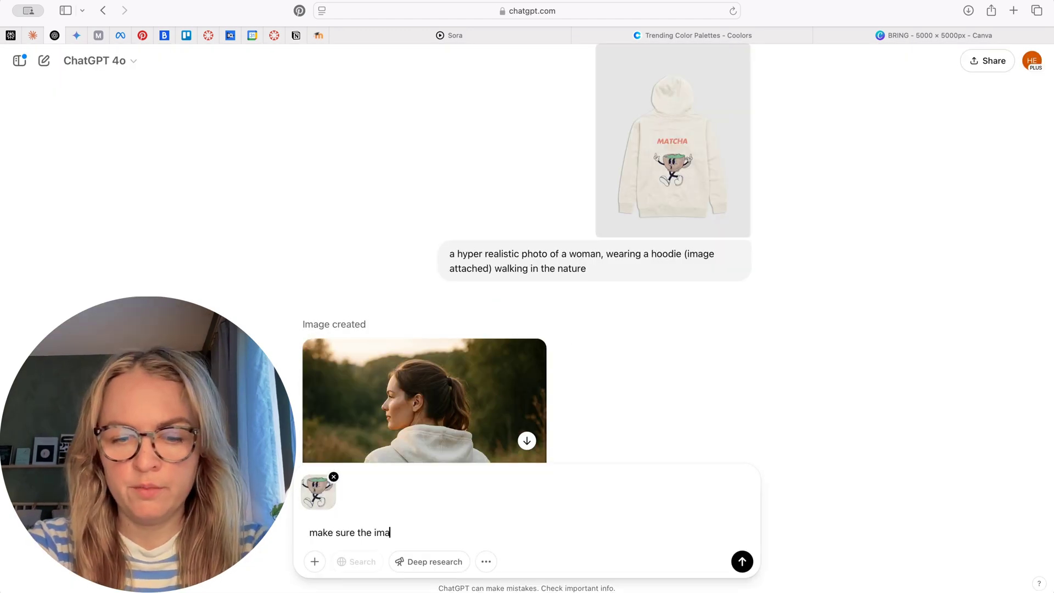
{"action": "type", "text": " the image is identical to"}
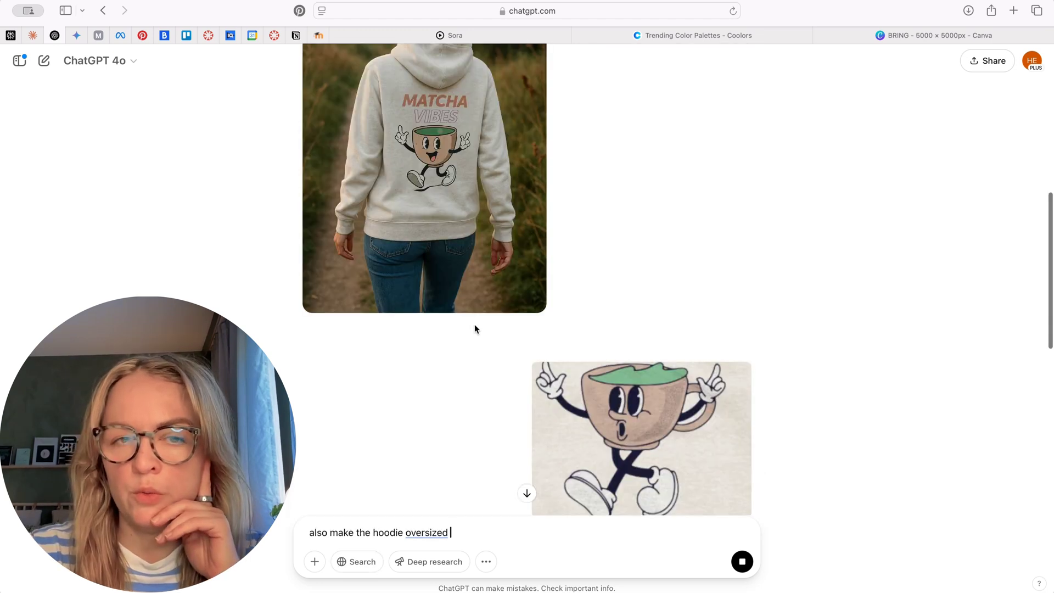
{"action": "scroll", "coordinate": [475, 328], "scroll_direction": "up", "scroll_amount": 3}
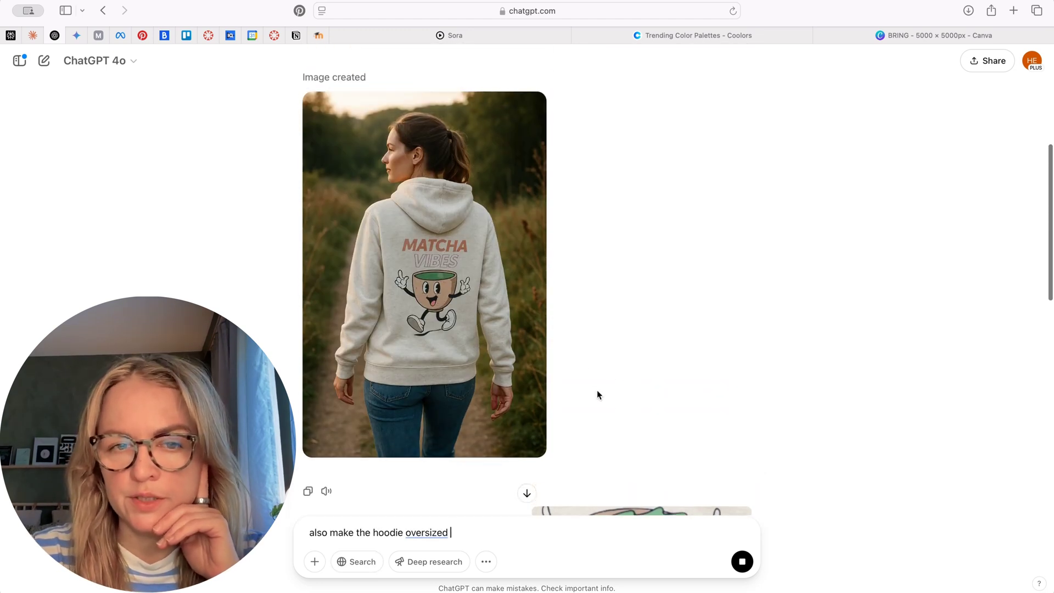
{"action": "scroll", "coordinate": [591, 422], "scroll_direction": "down", "scroll_amount": 5}
{"action": "scroll", "coordinate": [548, 433], "scroll_direction": "up", "scroll_amount": 3}
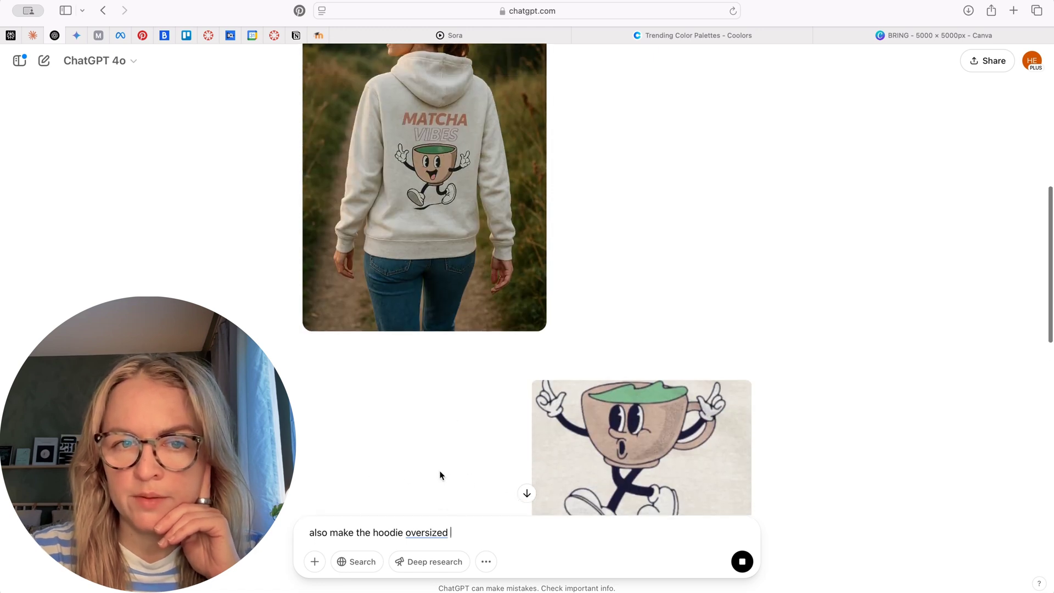
{"action": "scroll", "coordinate": [478, 466], "scroll_direction": "up", "scroll_amount": 3}
{"action": "scroll", "coordinate": [555, 442], "scroll_direction": "down", "scroll_amount": 1}
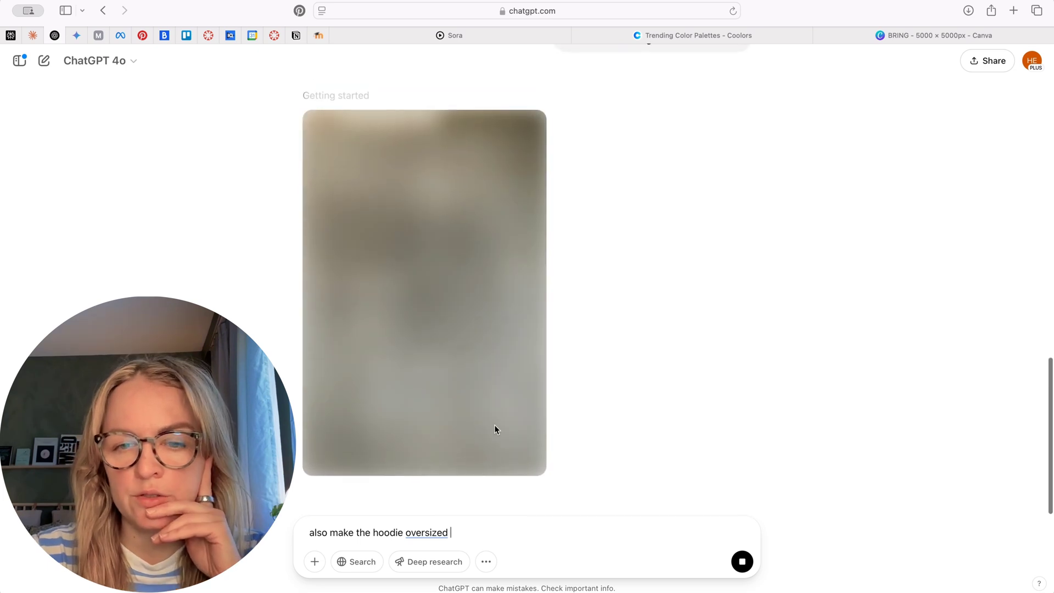
{"action": "scroll", "coordinate": [518, 478], "scroll_direction": "up", "scroll_amount": 15}
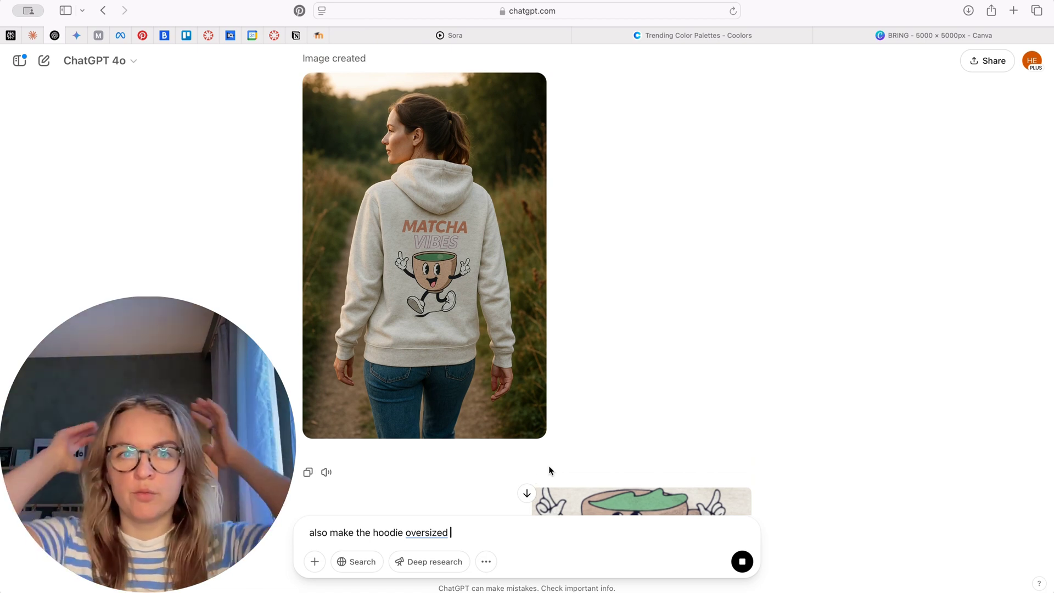
{"action": "scroll", "coordinate": [455, 329], "scroll_direction": "up", "scroll_amount": 15}
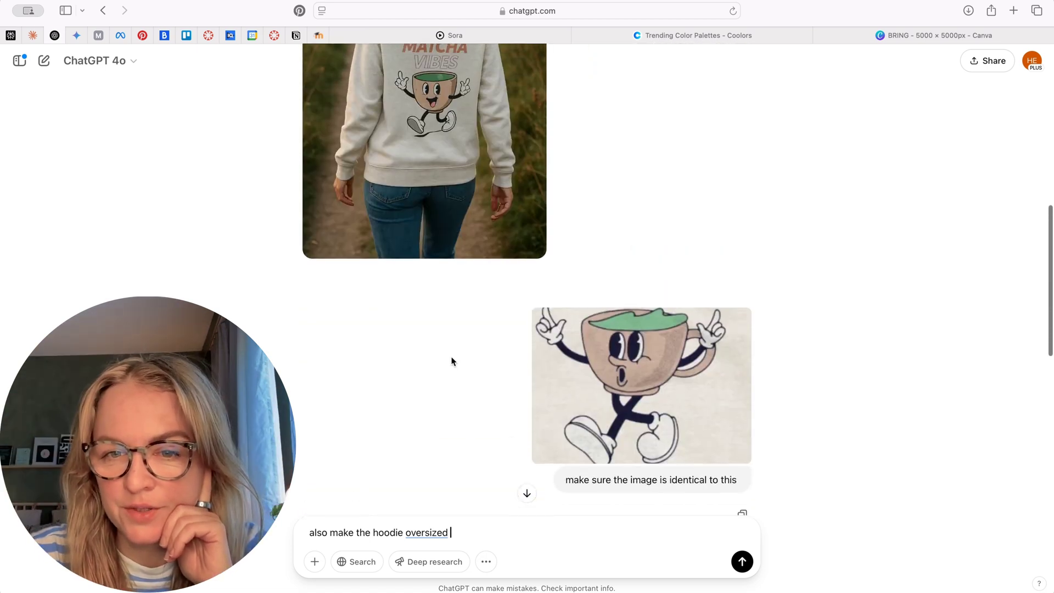
{"action": "scroll", "coordinate": [452, 361], "scroll_direction": "down", "scroll_amount": 7}
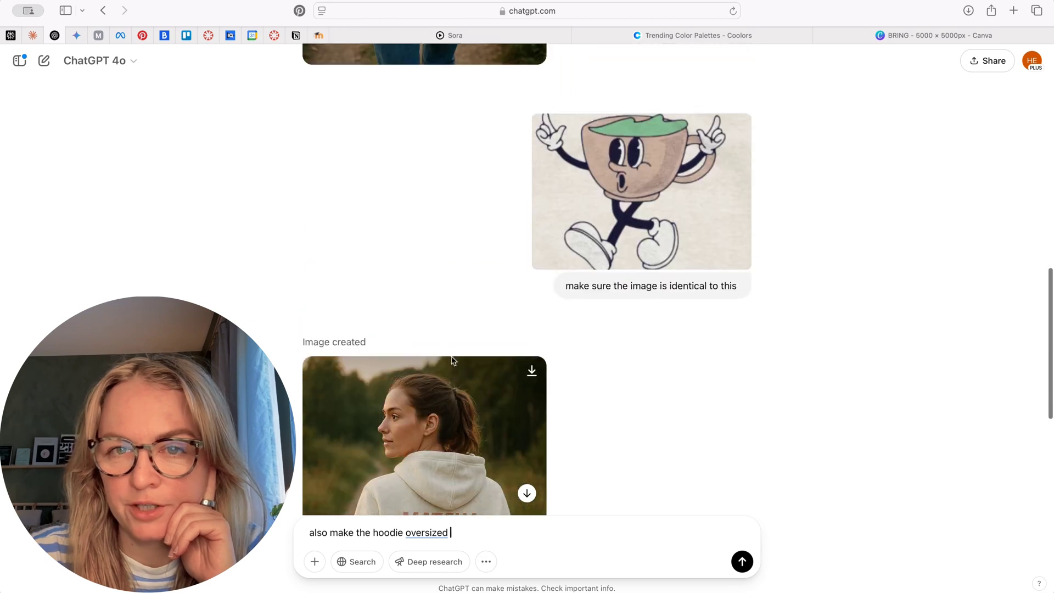
{"action": "scroll", "coordinate": [452, 361], "scroll_direction": "down", "scroll_amount": 3}
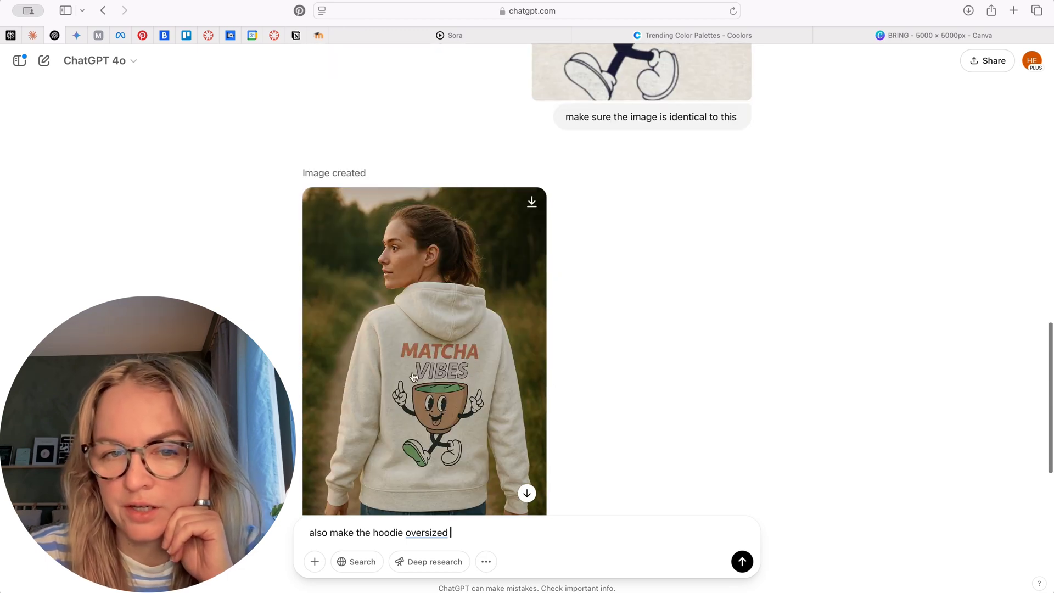
{"action": "scroll", "coordinate": [430, 373], "scroll_direction": "down", "scroll_amount": 1}
{"action": "scroll", "coordinate": [431, 374], "scroll_direction": "up", "scroll_amount": 3}
{"action": "scroll", "coordinate": [449, 411], "scroll_direction": "down", "scroll_amount": 5}
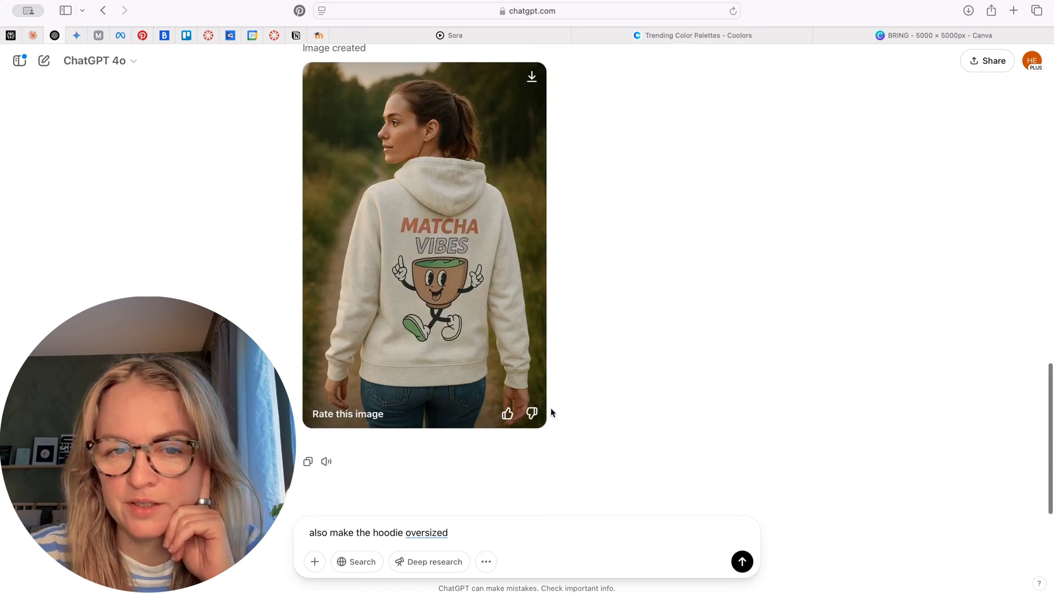
{"action": "scroll", "coordinate": [375, 282], "scroll_direction": "up", "scroll_amount": 2}
{"action": "scroll", "coordinate": [384, 280], "scroll_direction": "up", "scroll_amount": 3}
{"action": "scroll", "coordinate": [410, 275], "scroll_direction": "down", "scroll_amount": 6}
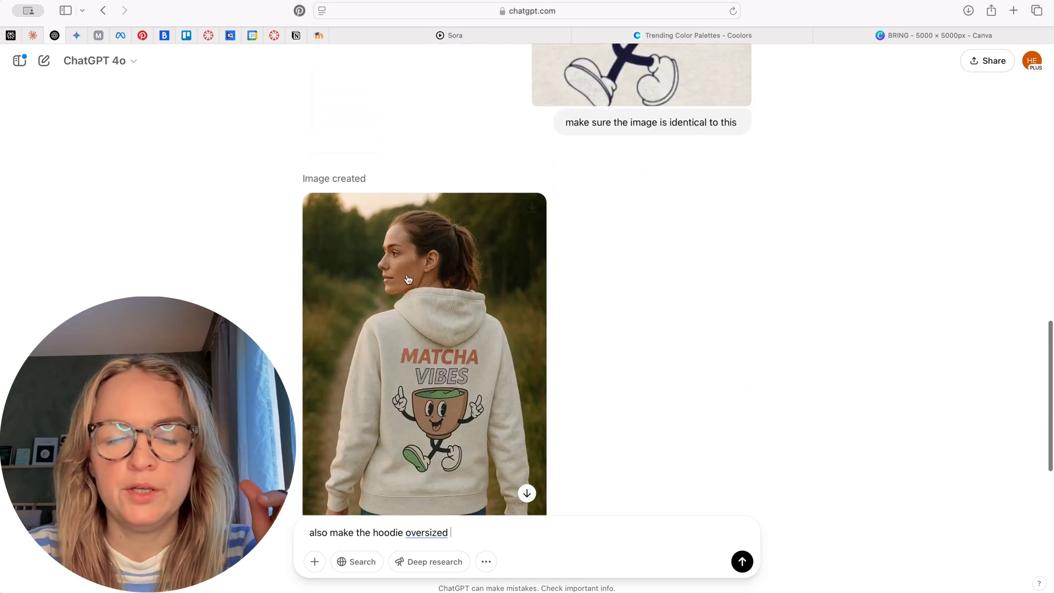
{"action": "scroll", "coordinate": [367, 206], "scroll_direction": "up", "scroll_amount": 4}
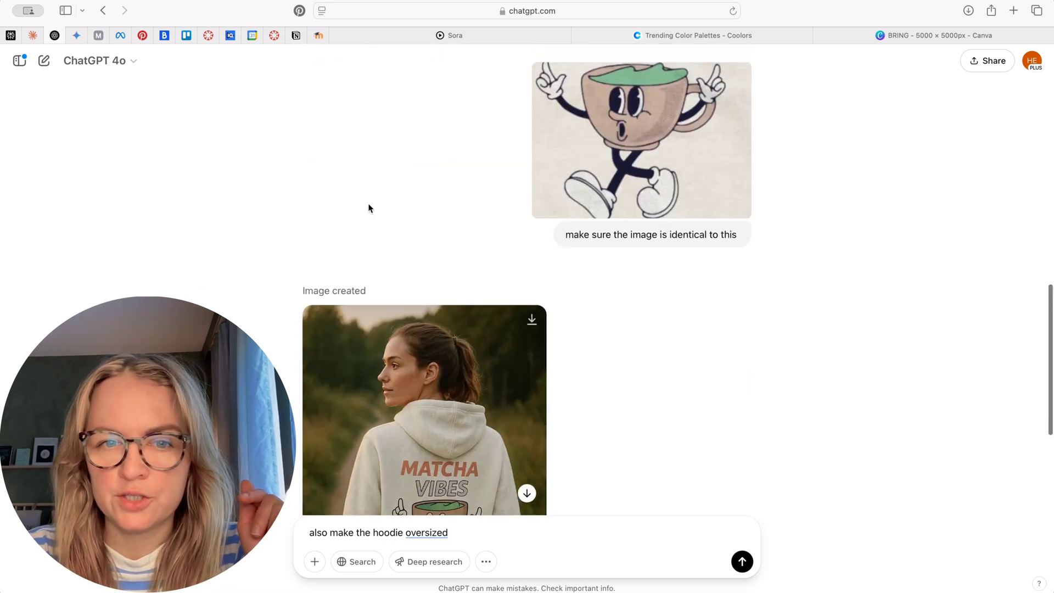
{"action": "scroll", "coordinate": [308, 217], "scroll_direction": "down", "scroll_amount": 4}
{"action": "left_click", "coordinate": [131, 62]}
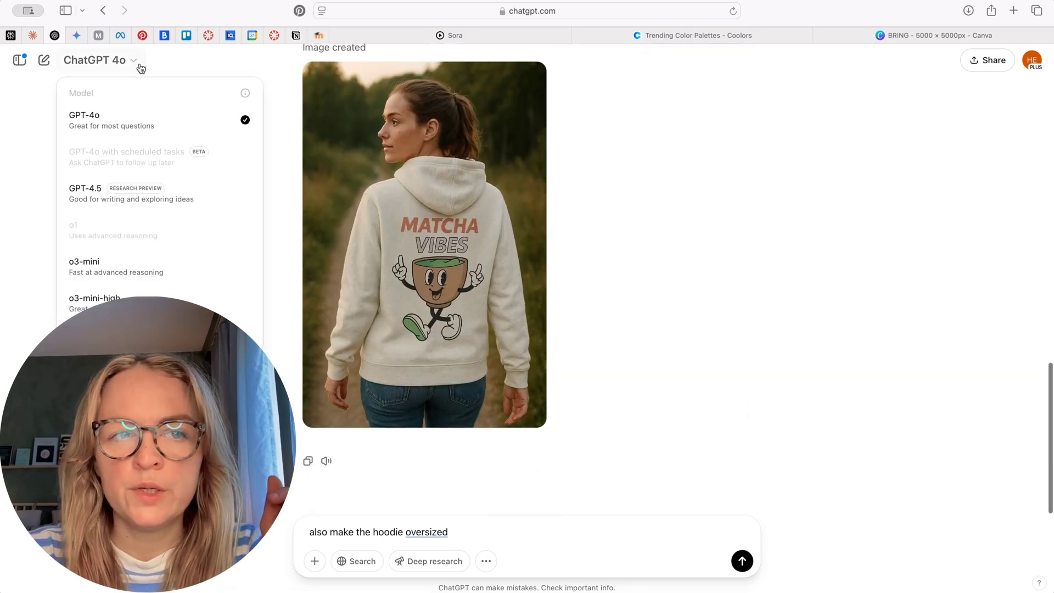
{"action": "left_click", "coordinate": [715, 188]}
{"action": "scroll", "coordinate": [501, 299], "scroll_direction": "up", "scroll_amount": 5}
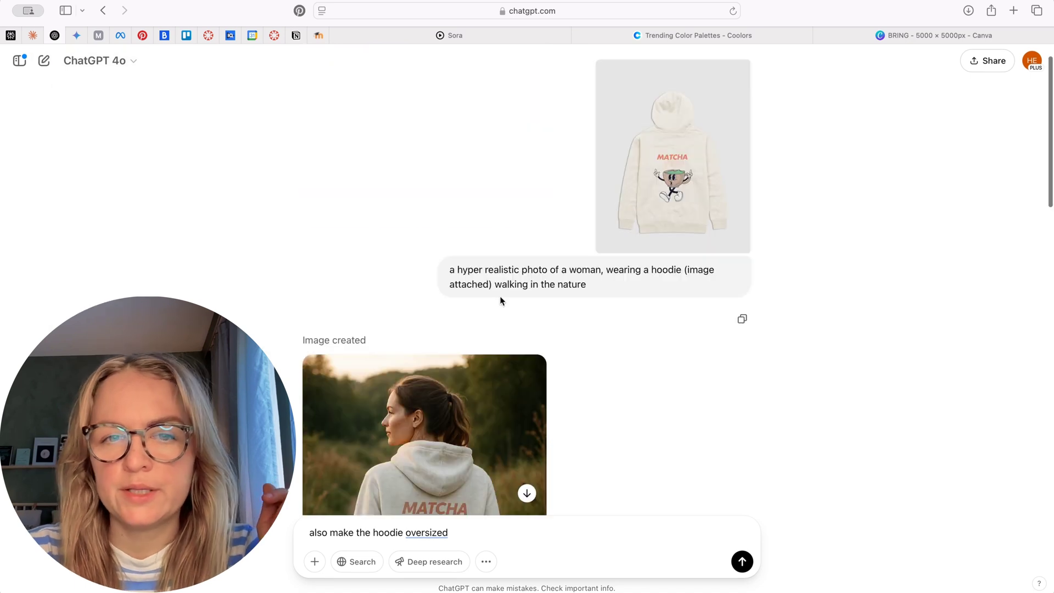
{"action": "scroll", "coordinate": [505, 329], "scroll_direction": "down", "scroll_amount": 5}
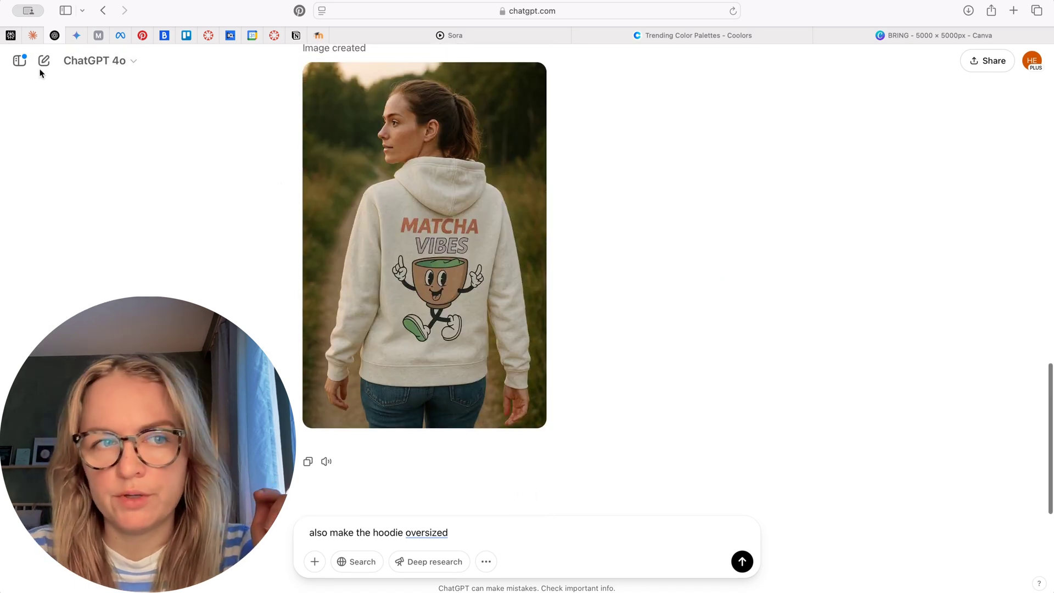
- Append 'and zoom out' to the oversized-hoodie follow-up and send it
{"action": "left_click", "coordinate": [20, 60]}
{"action": "type", "text": "and zoom out"}
{"action": "key", "text": "Return"}
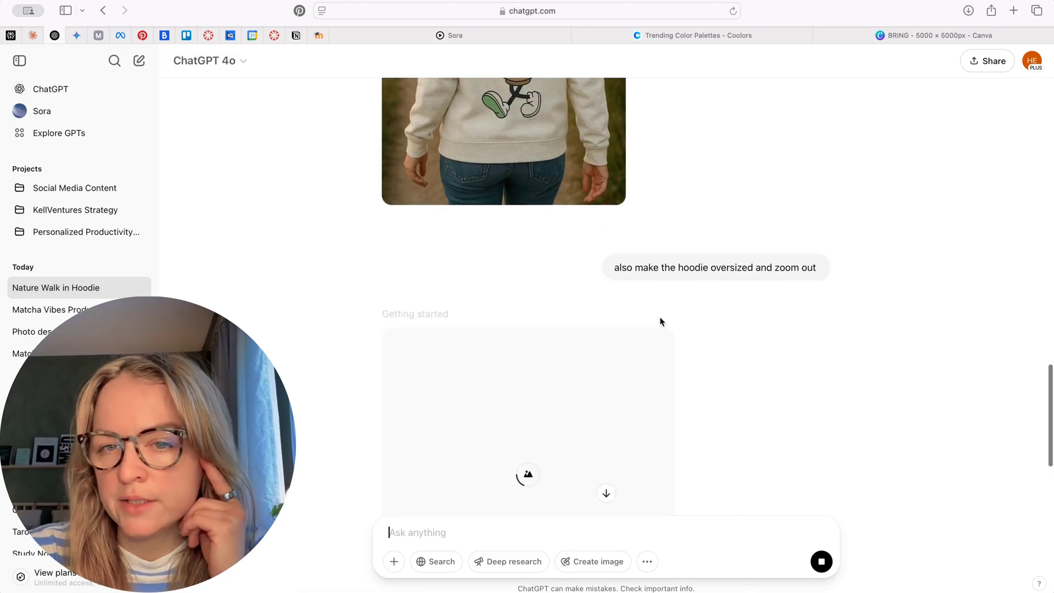
- Scroll the chat while the wider, oversized MATCHA VIBES hoodie image generates
{"action": "scroll", "coordinate": [770, 360], "scroll_direction": "up", "scroll_amount": 3}
{"action": "scroll", "coordinate": [771, 360], "scroll_direction": "down", "scroll_amount": 2}
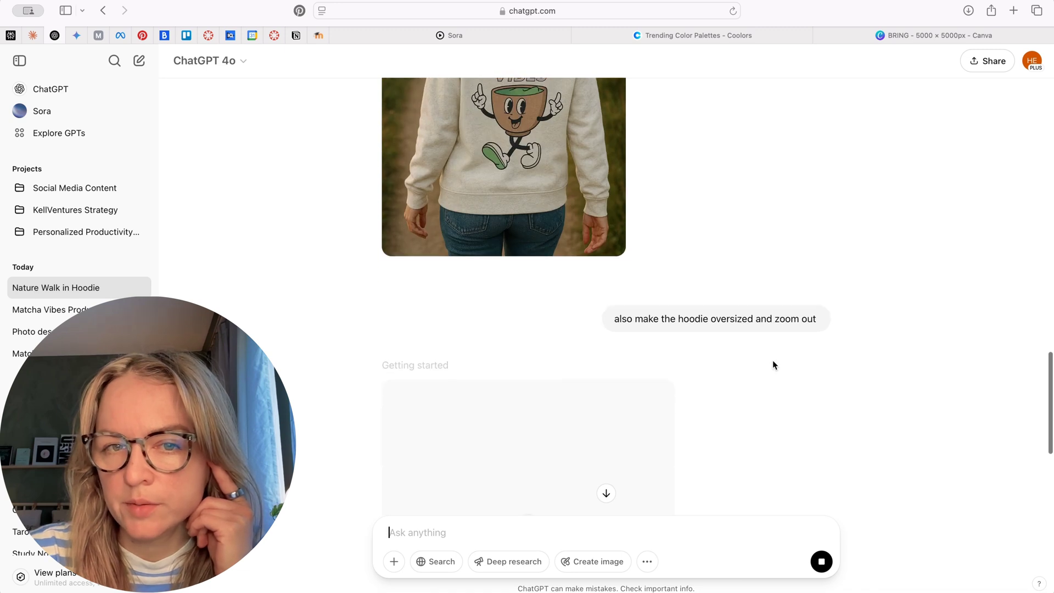
{"action": "scroll", "coordinate": [771, 362], "scroll_direction": "up", "scroll_amount": 2}
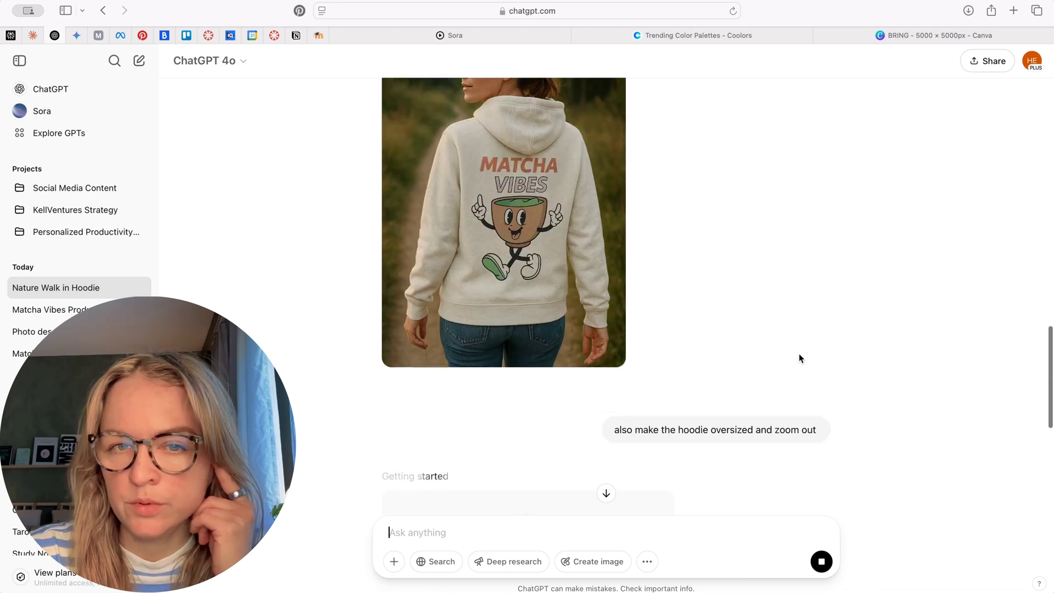
{"action": "scroll", "coordinate": [713, 434], "scroll_direction": "down", "scroll_amount": 5}
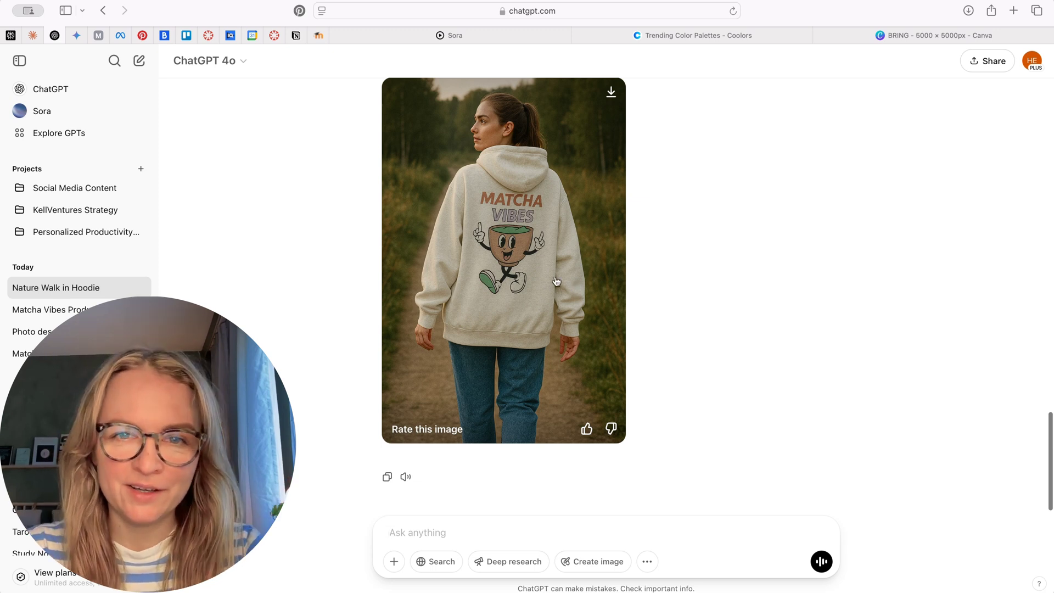
{"action": "scroll", "coordinate": [516, 266], "scroll_direction": "down", "scroll_amount": 1}
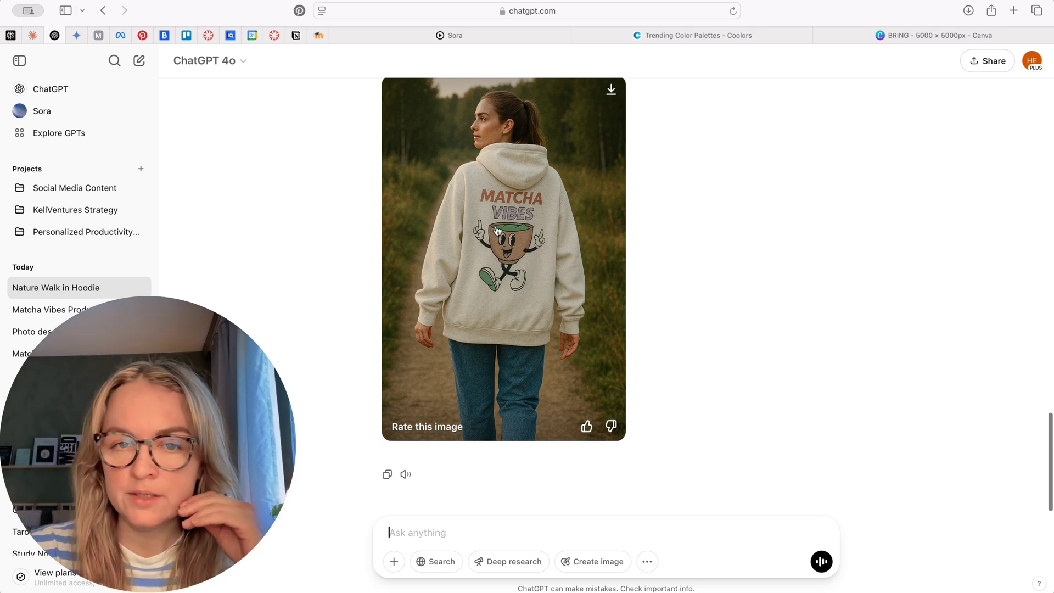
{"action": "scroll", "coordinate": [562, 269], "scroll_direction": "up", "scroll_amount": 2}
{"action": "scroll", "coordinate": [645, 278], "scroll_direction": "up", "scroll_amount": 1}
{"action": "scroll", "coordinate": [645, 276], "scroll_direction": "down", "scroll_amount": 3}
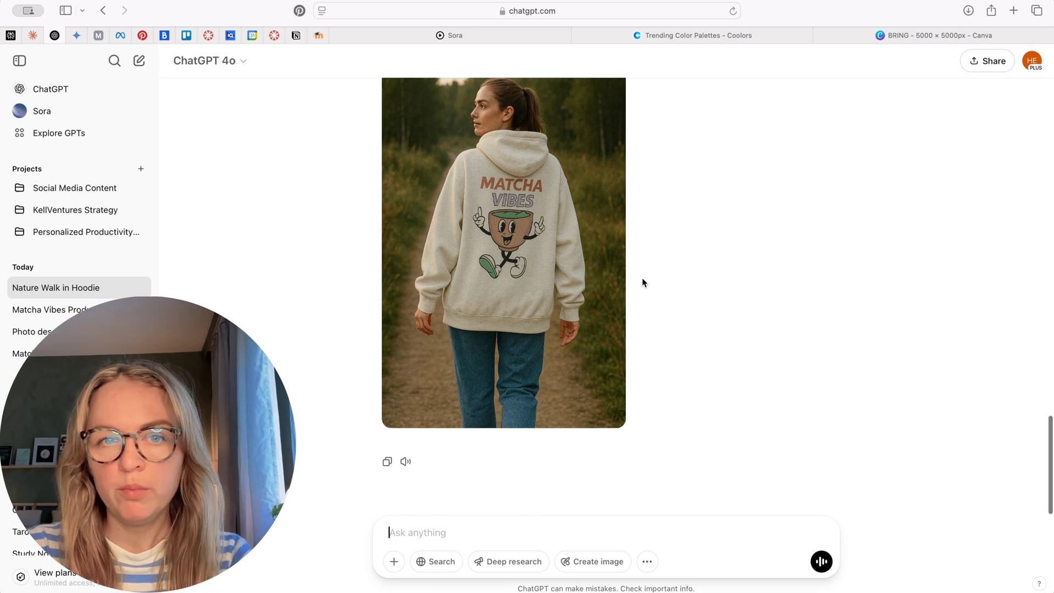
{"action": "scroll", "coordinate": [663, 284], "scroll_direction": "up", "scroll_amount": 2}
{"action": "scroll", "coordinate": [663, 284], "scroll_direction": "down", "scroll_amount": 1}
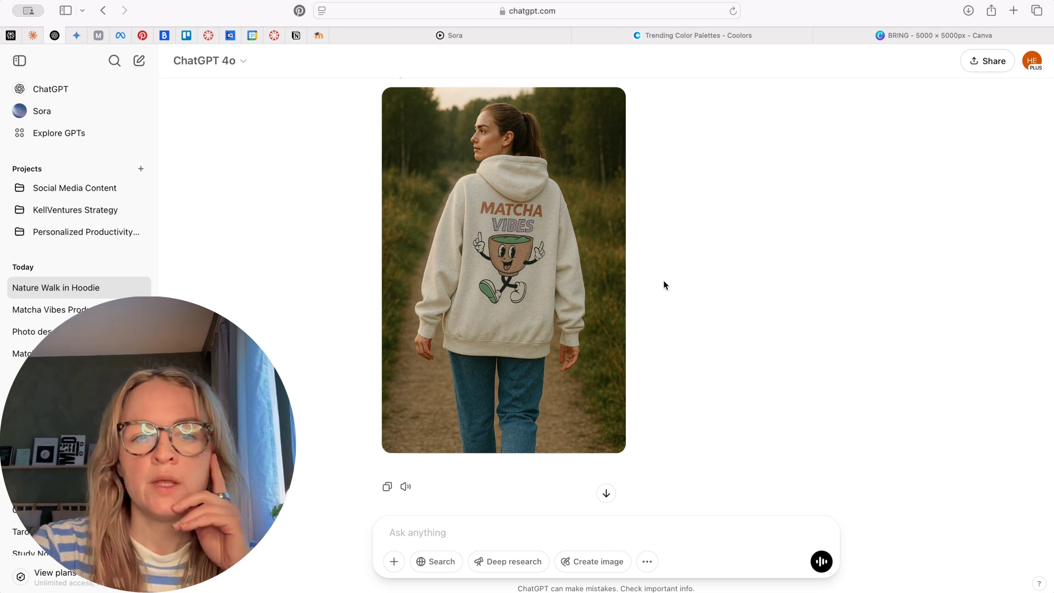
{"action": "scroll", "coordinate": [605, 297], "scroll_direction": "up", "scroll_amount": 1}
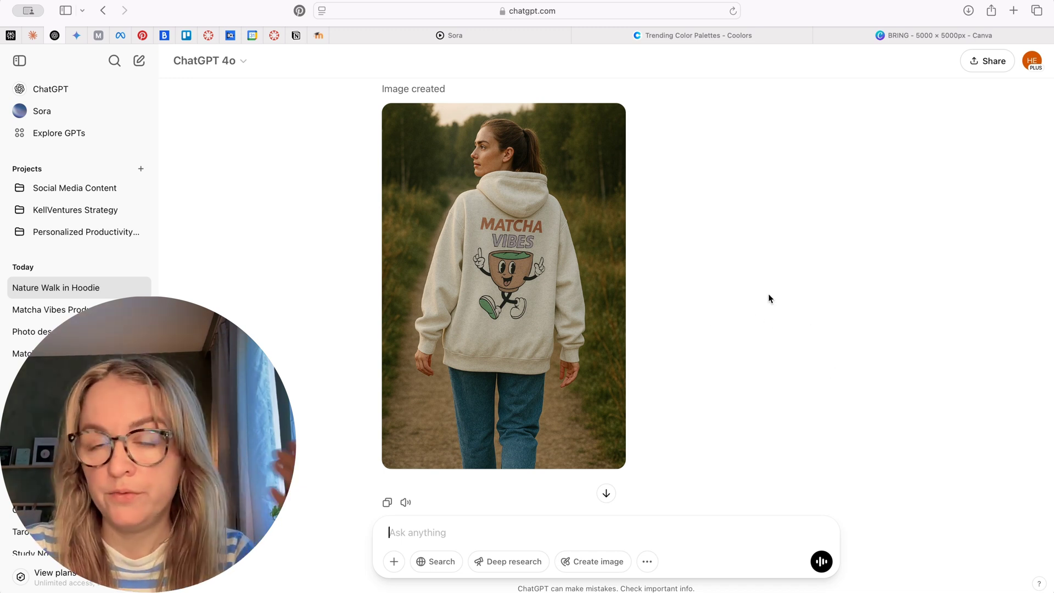
{"action": "mouse_move", "coordinate": [513, 427]}
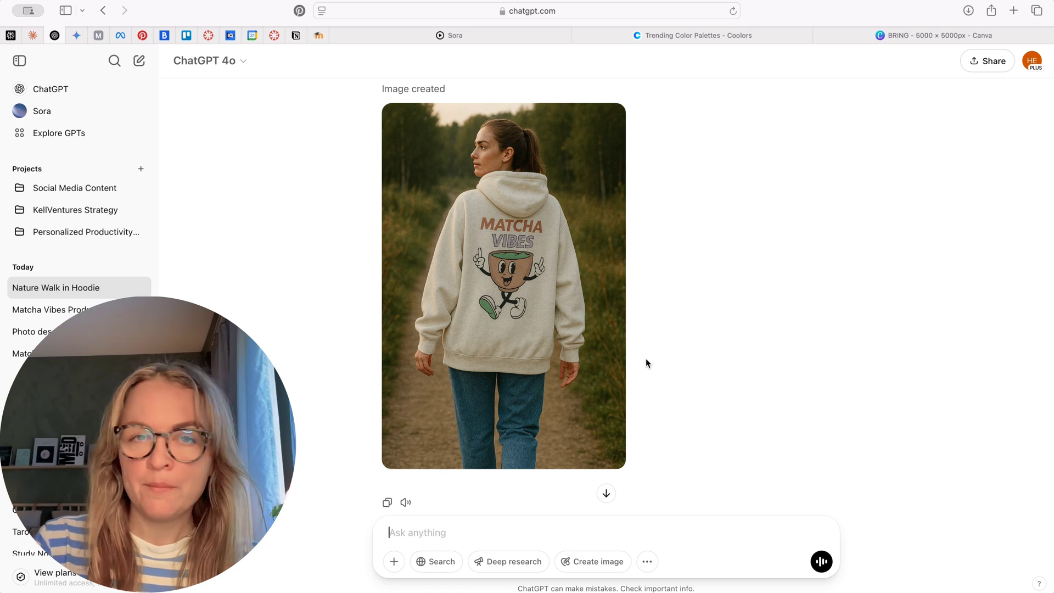
{"action": "mouse_move", "coordinate": [603, 351]}
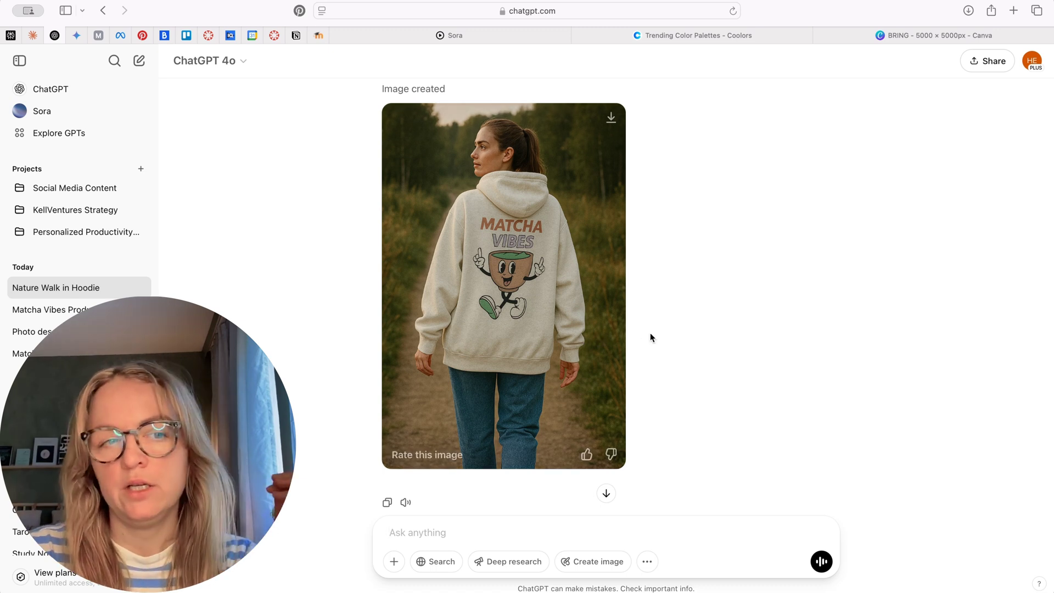
- In a new chat, paste the desk flat-lay prompt and change 'desk,' to 'desk in'
{"action": "left_click", "coordinate": [139, 61]}
{"action": "type", "text": "a hyper realistic  flat lay of a desk, minimalist asthetics, an iPad laying on a desk next to a cup of coffee, next to a journal."}
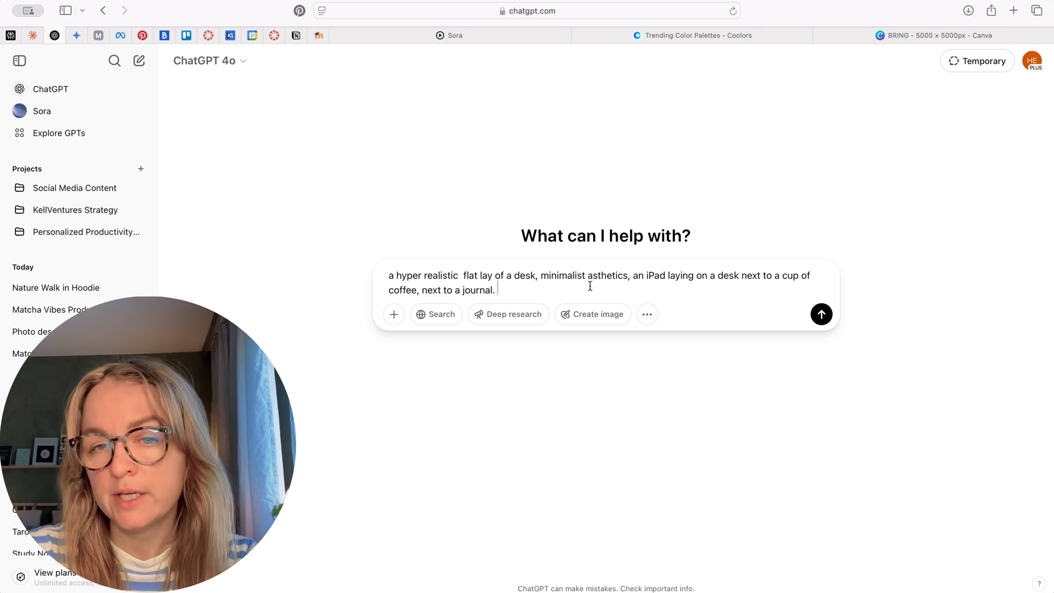
{"action": "left_click", "coordinate": [539, 274]}
{"action": "key", "text": "BackSpace"}
{"action": "type", "text": "in"}
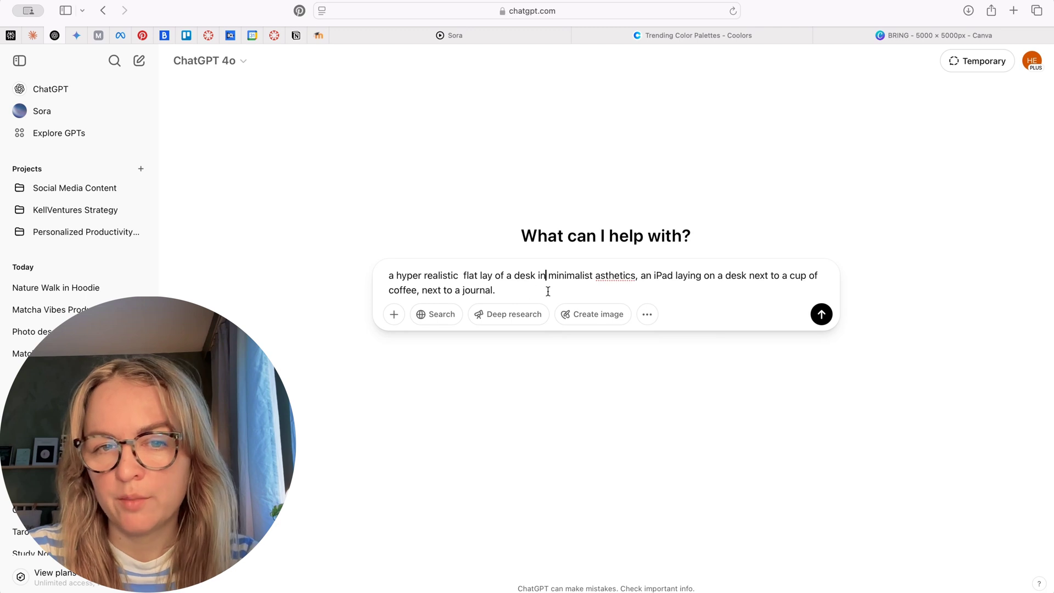
- Delete 'next to a journal.', send the flat-lay prompt, then start a new empty chat
{"action": "left_click", "coordinate": [464, 290]}
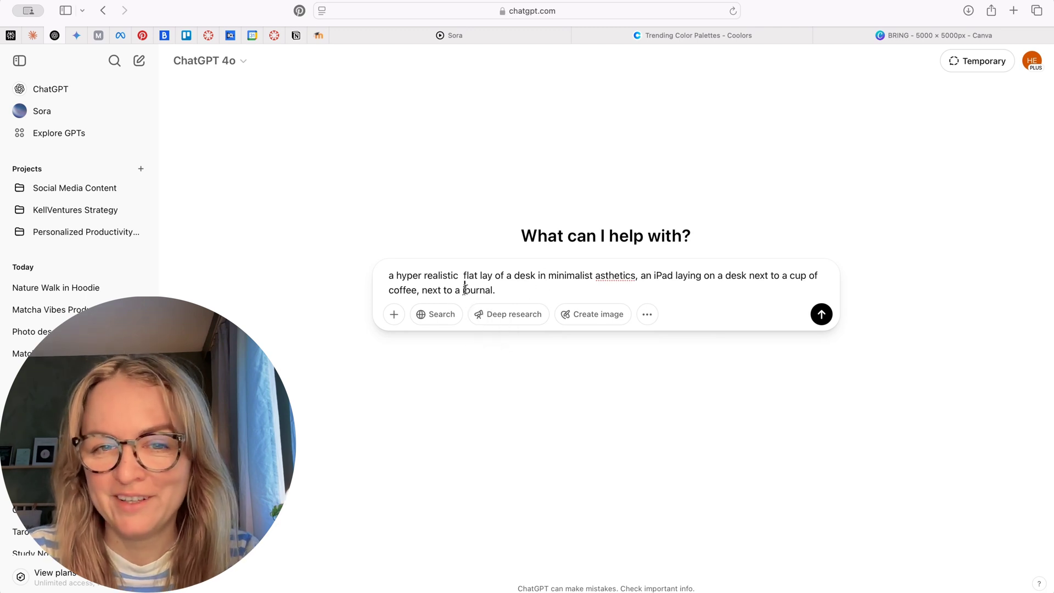
{"action": "left_click", "coordinate": [540, 293]}
{"action": "left_click", "coordinate": [419, 293], "text": "shift"}
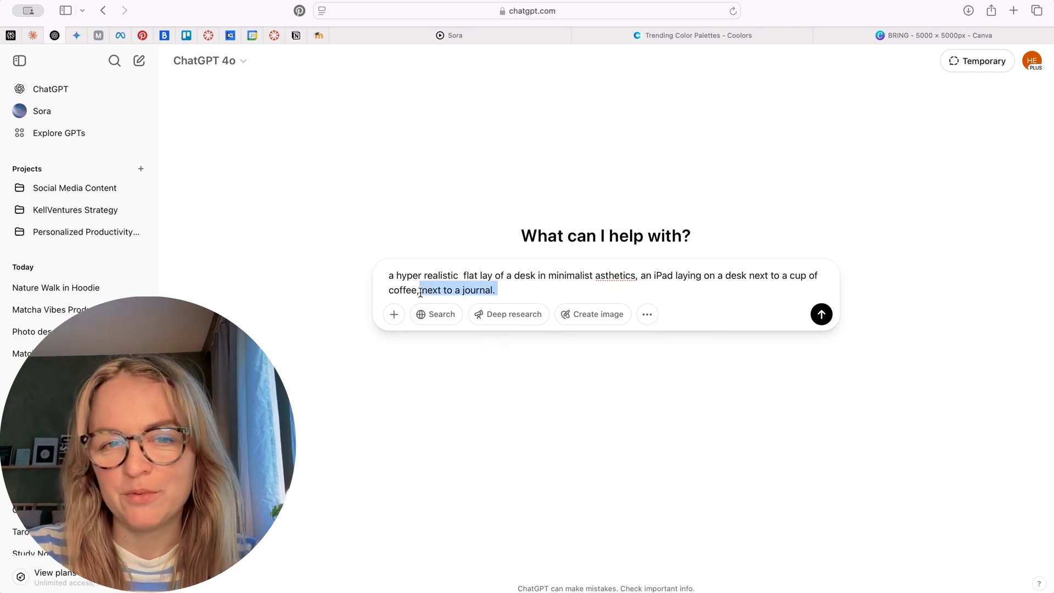
{"action": "key", "text": "BackSpace"}
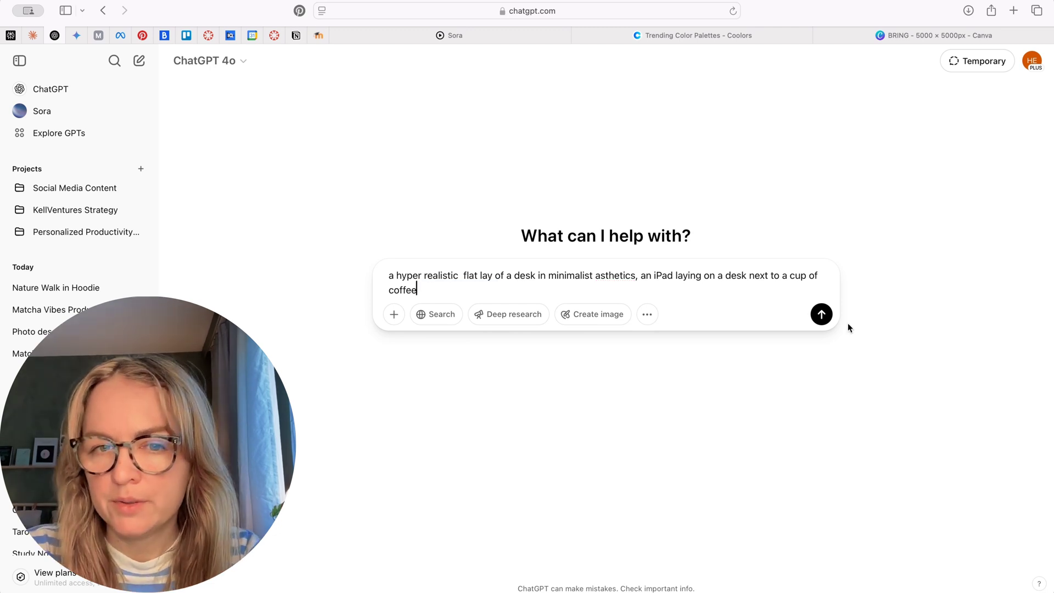
{"action": "key", "text": "Return"}
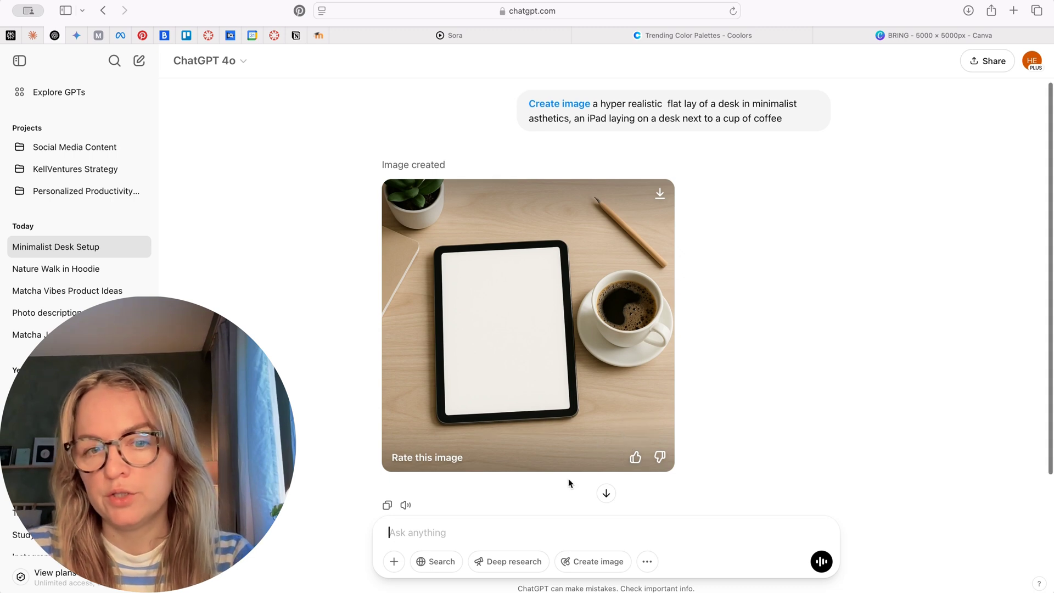
{"action": "scroll", "coordinate": [420, 360], "scroll_direction": "up", "scroll_amount": 1}
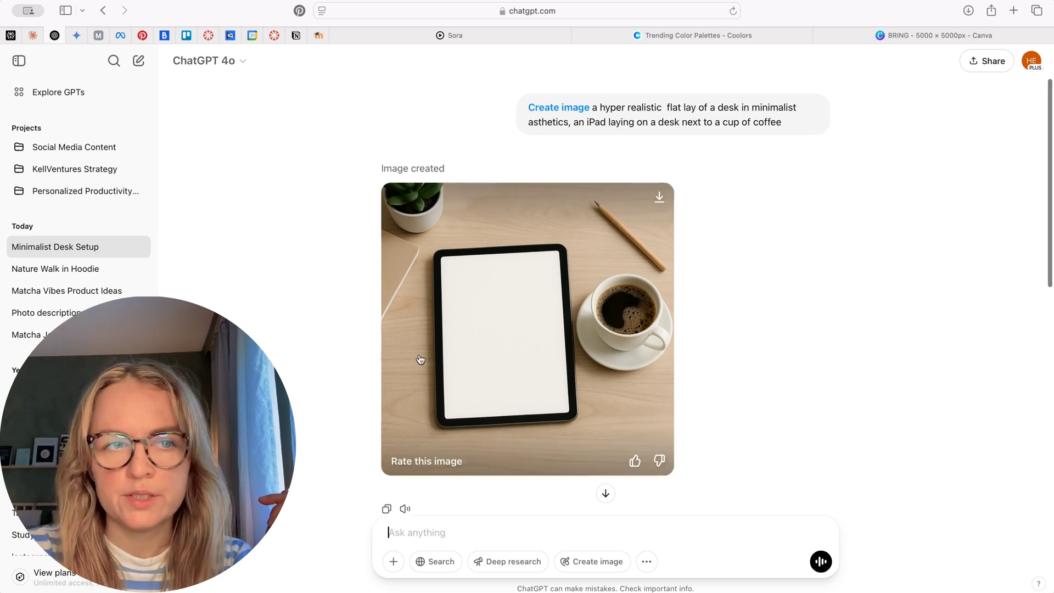
{"action": "left_click", "coordinate": [138, 60]}
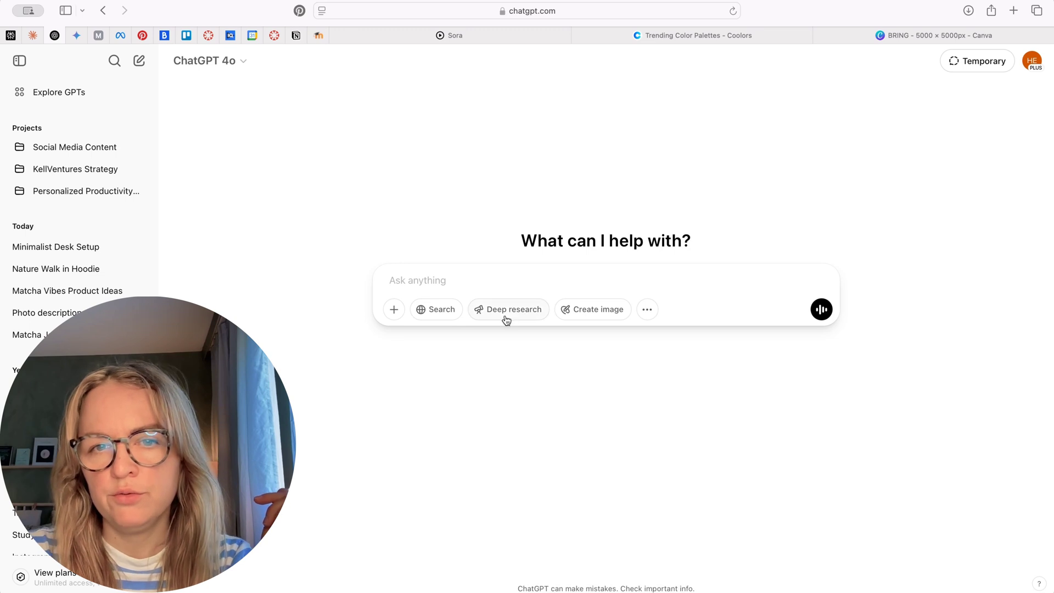
- Attach the iPad desk image from Downloads and the latest workbook screenshot
{"action": "left_click", "coordinate": [394, 309]}
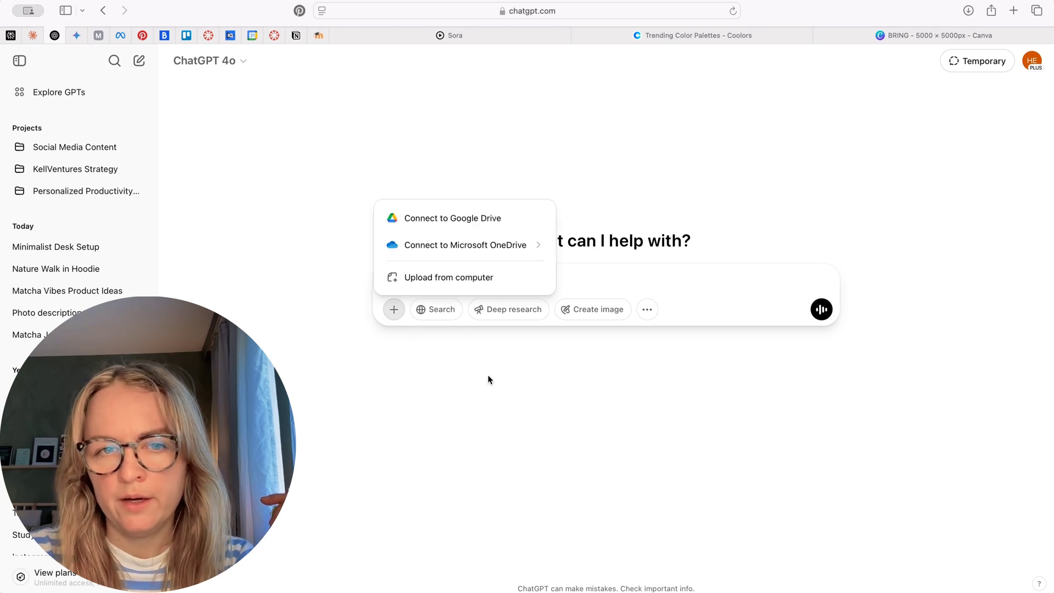
{"action": "left_click", "coordinate": [435, 277]}
{"action": "left_click", "coordinate": [412, 156]}
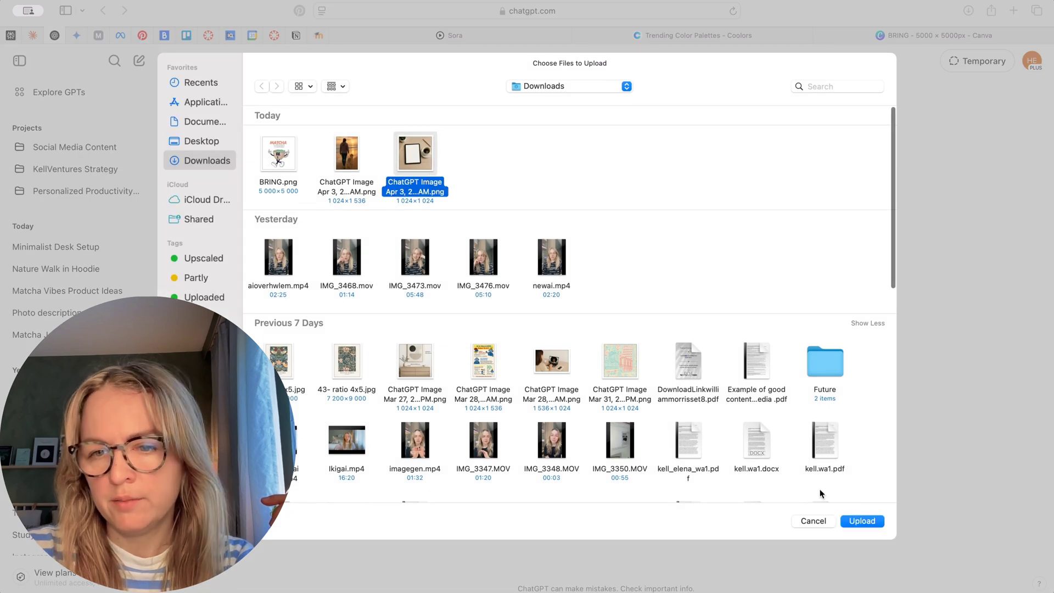
{"action": "left_click", "coordinate": [862, 521]}
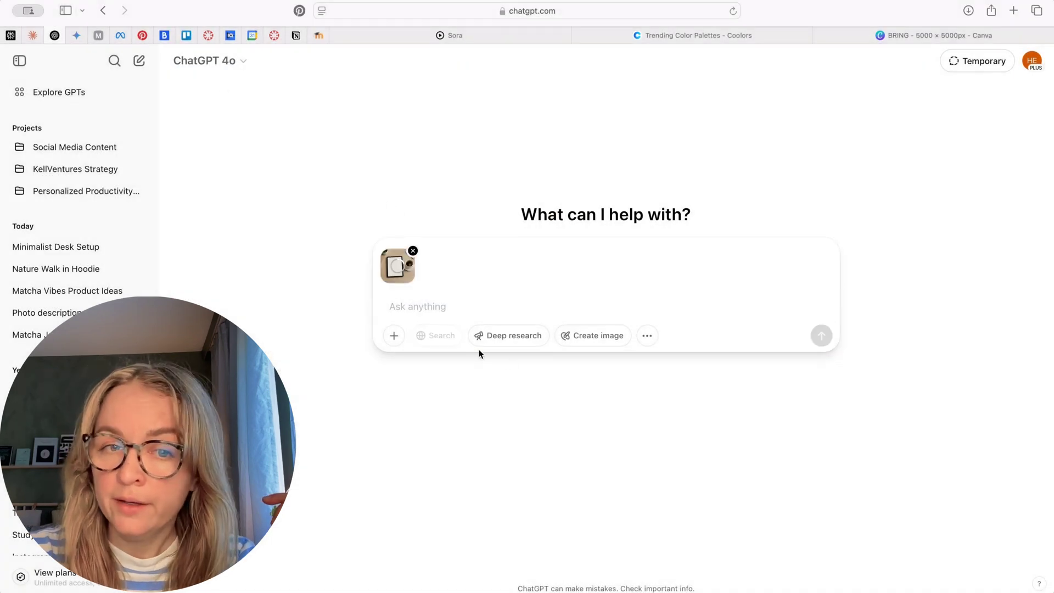
{"action": "left_click", "coordinate": [394, 336]}
{"action": "left_click", "coordinate": [477, 305]}
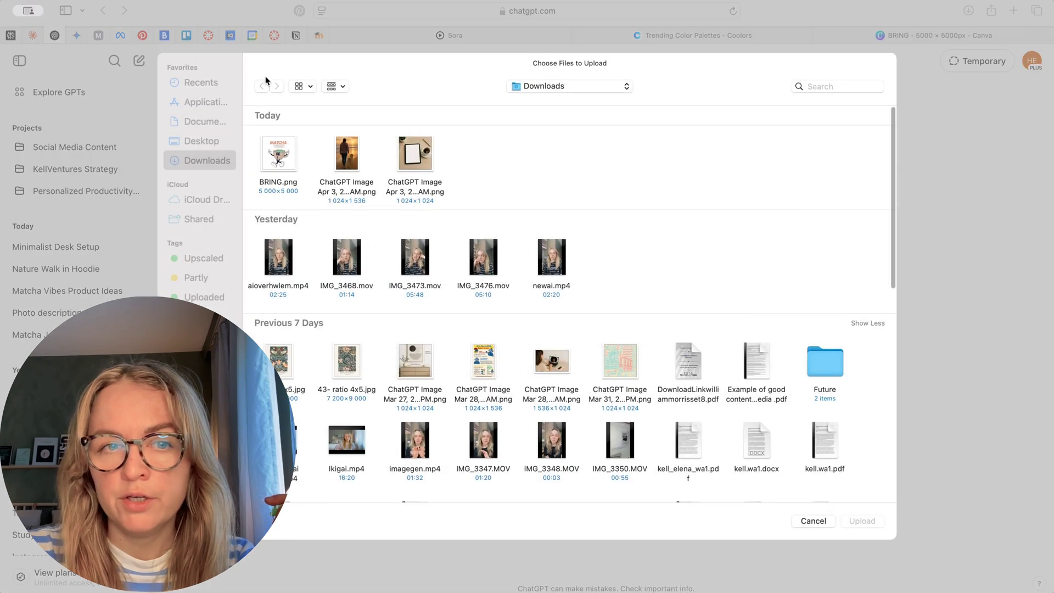
{"action": "left_click", "coordinate": [204, 84]}
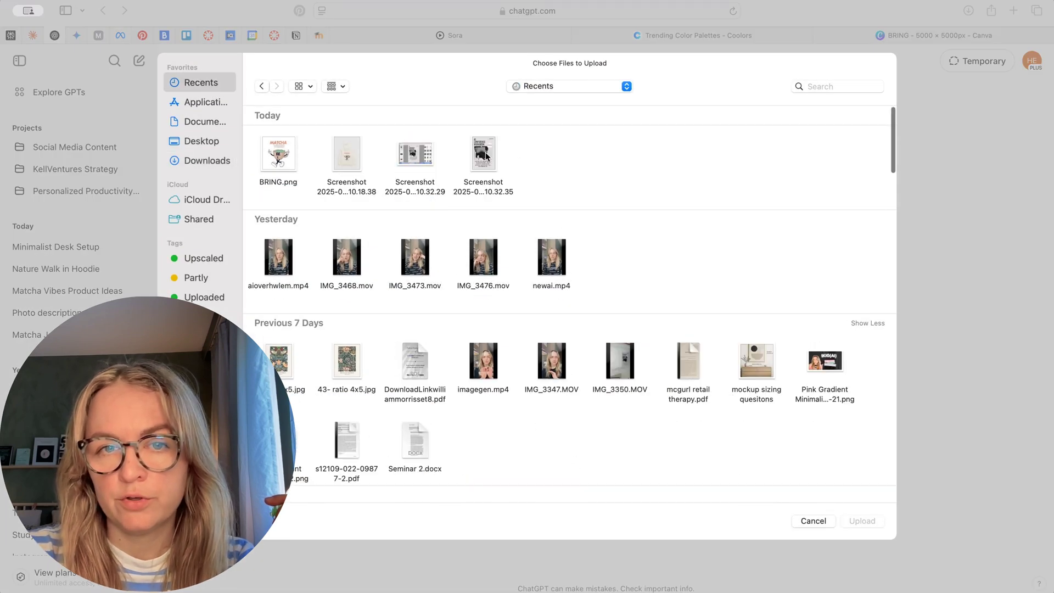
{"action": "left_click", "coordinate": [486, 154]}
{"action": "left_click", "coordinate": [872, 521]}
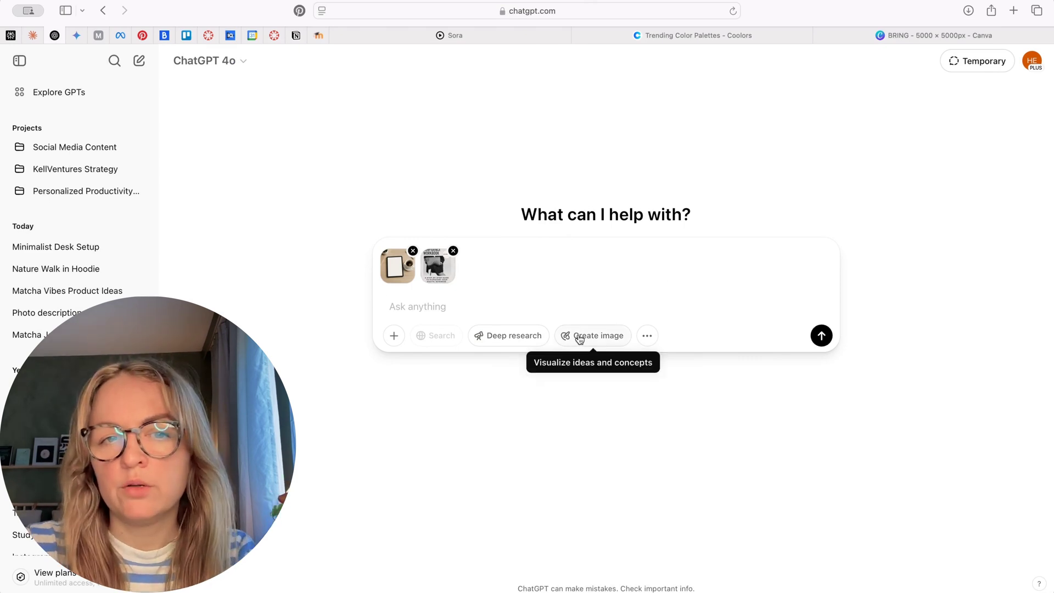
- Write and send 'please create a final mockup of my digital product'
{"action": "left_click", "coordinate": [428, 309]}
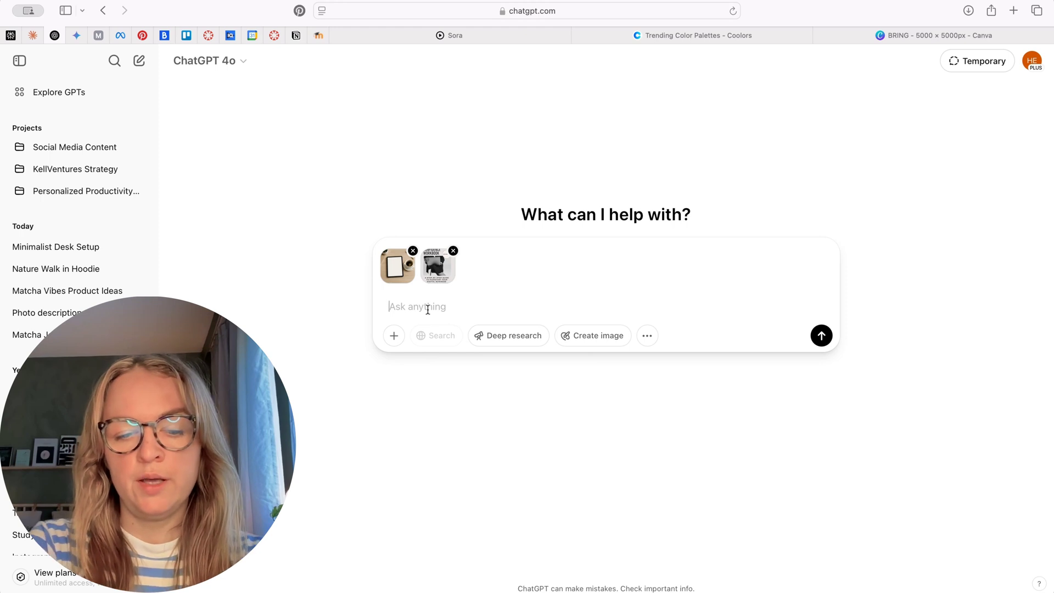
{"action": "type", "text": "please "}
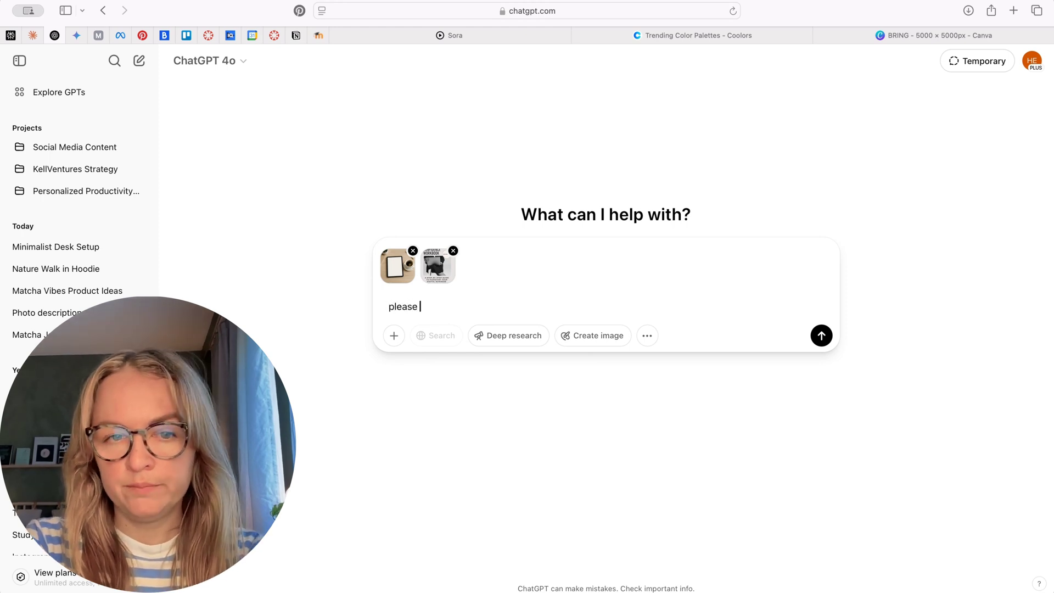
{"action": "type", "text": "crea"}
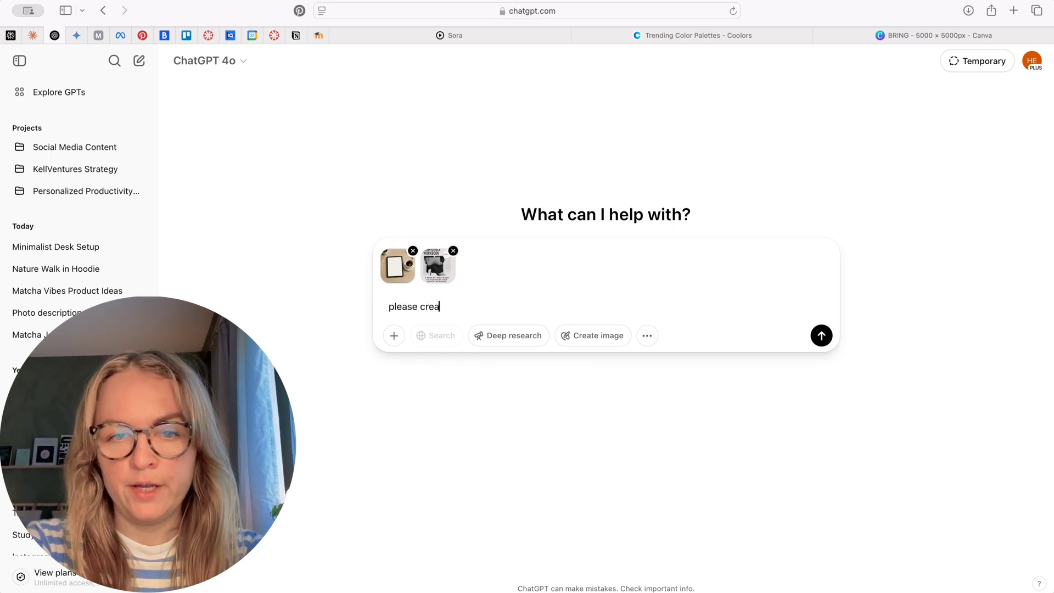
{"action": "type", "text": "te a mocku"}
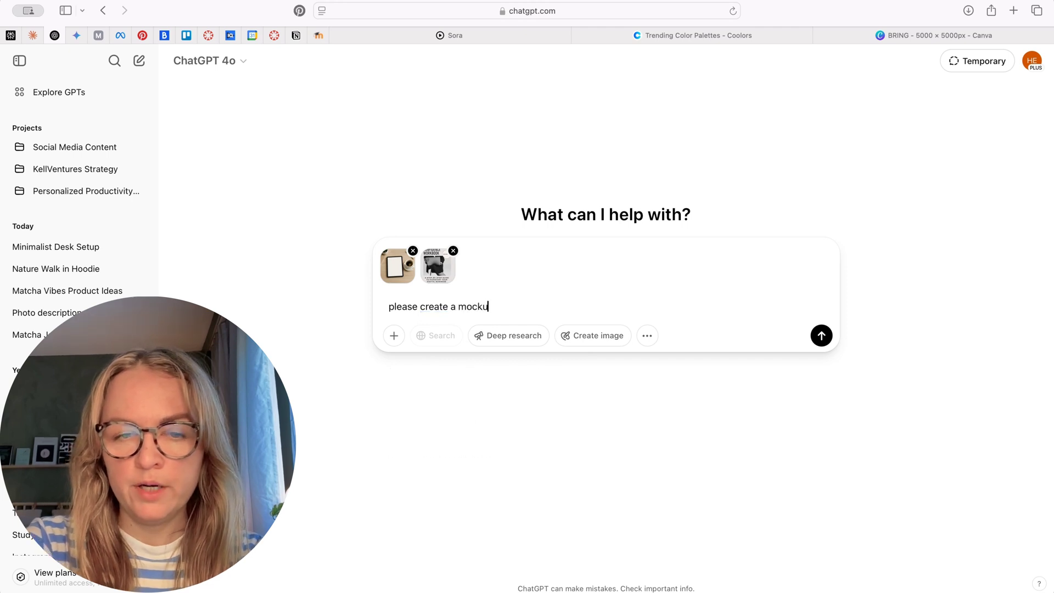
{"action": "type", "text": "p of my "}
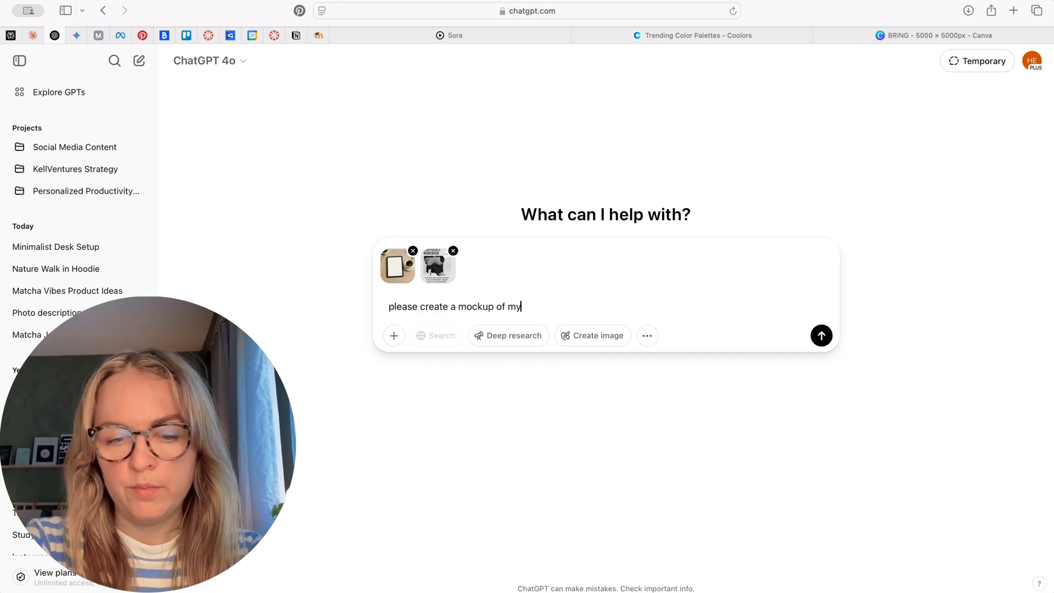
{"action": "type", "text": "digital proit"}
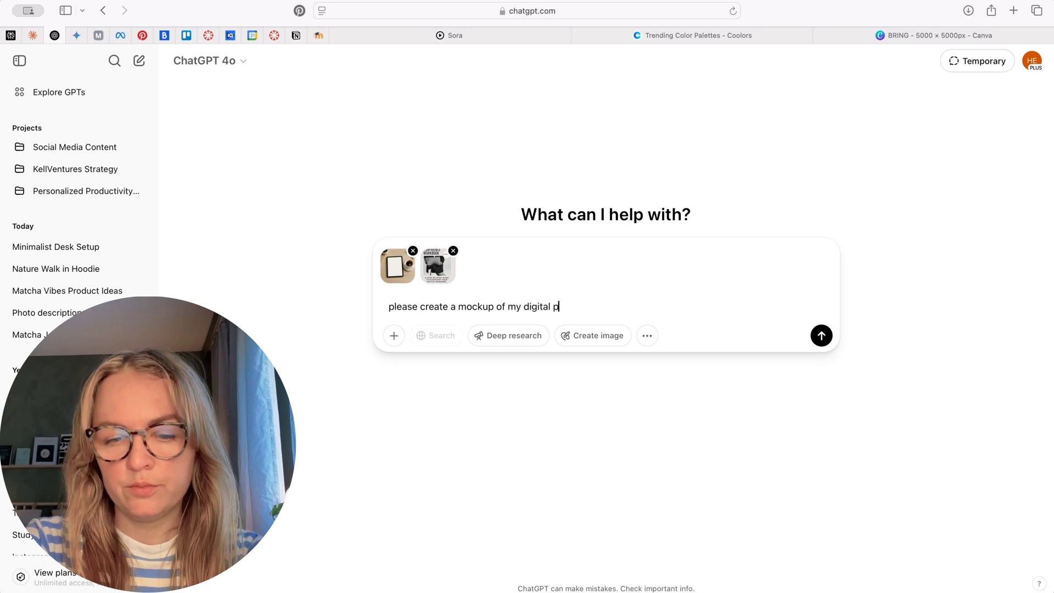
{"action": "key", "text": "BackSpace"}
{"action": "key", "text": "BackSpace"}
{"action": "type", "text": "duct"}
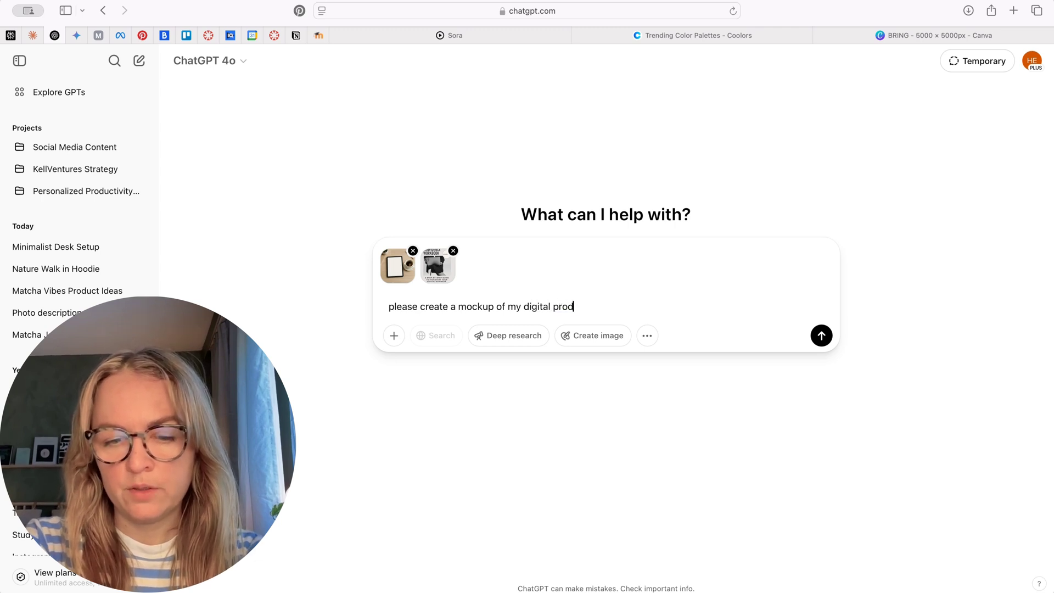
{"action": "left_click", "coordinate": [458, 306]}
{"action": "type", "text": "final"}
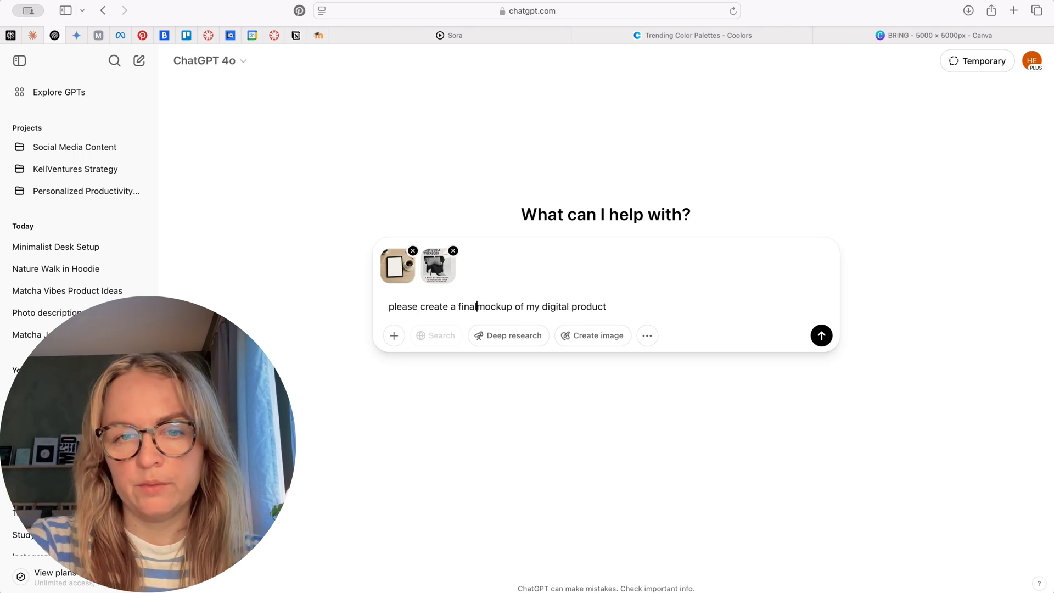
{"action": "left_click", "coordinate": [822, 336]}
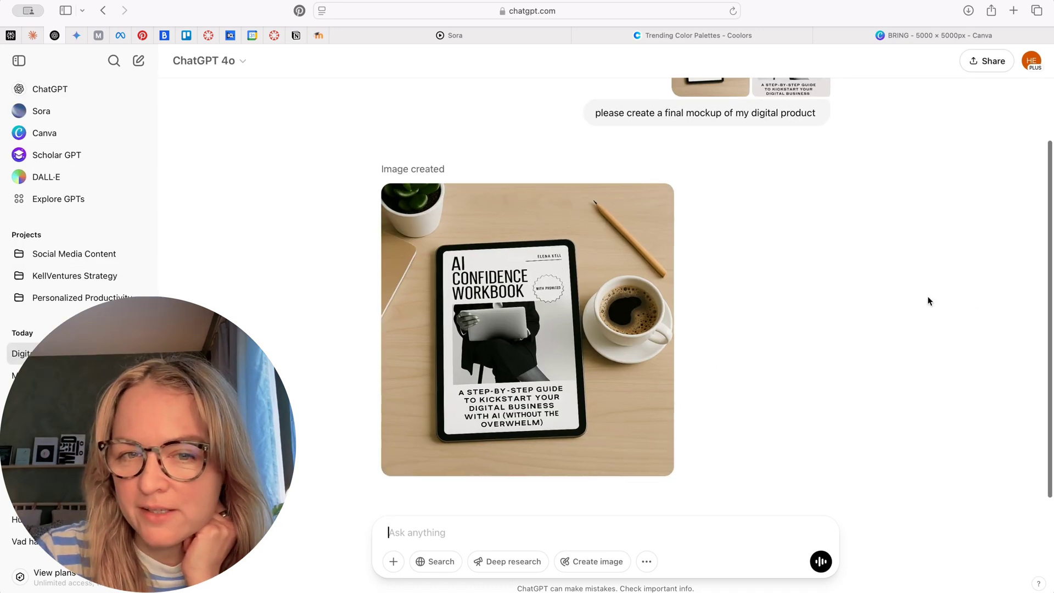
- Scroll up to review the generated AI Confidence Workbook tablet mockup
{"action": "scroll", "coordinate": [764, 294], "scroll_direction": "up", "scroll_amount": 3}
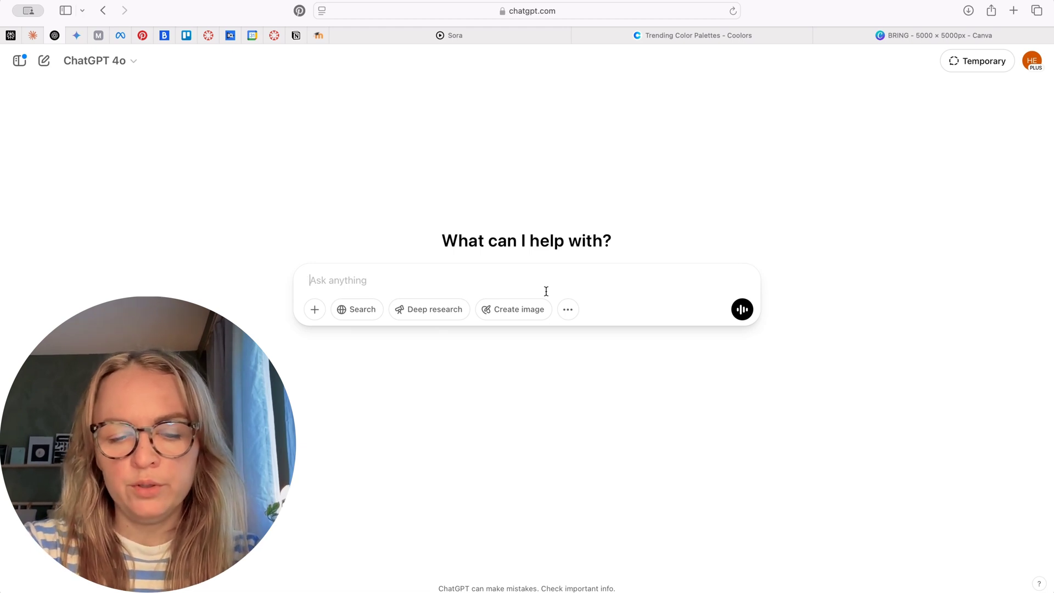
- Draft the unsent prompt: furry text "you got this" in bold display font, hex code pending
{"action": "type", "text": "fur"}
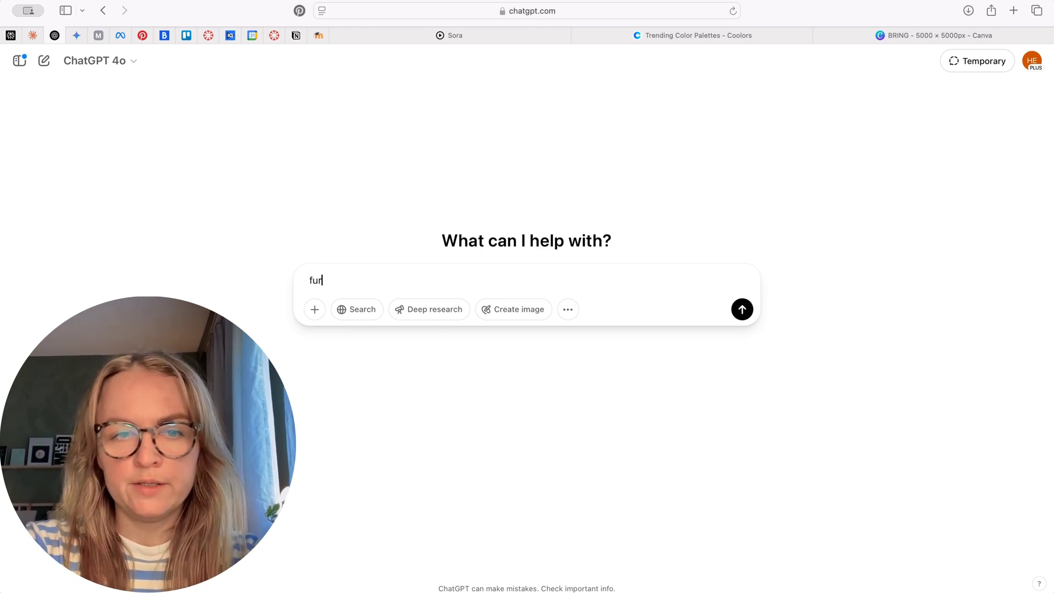
{"action": "type", "text": "ry"}
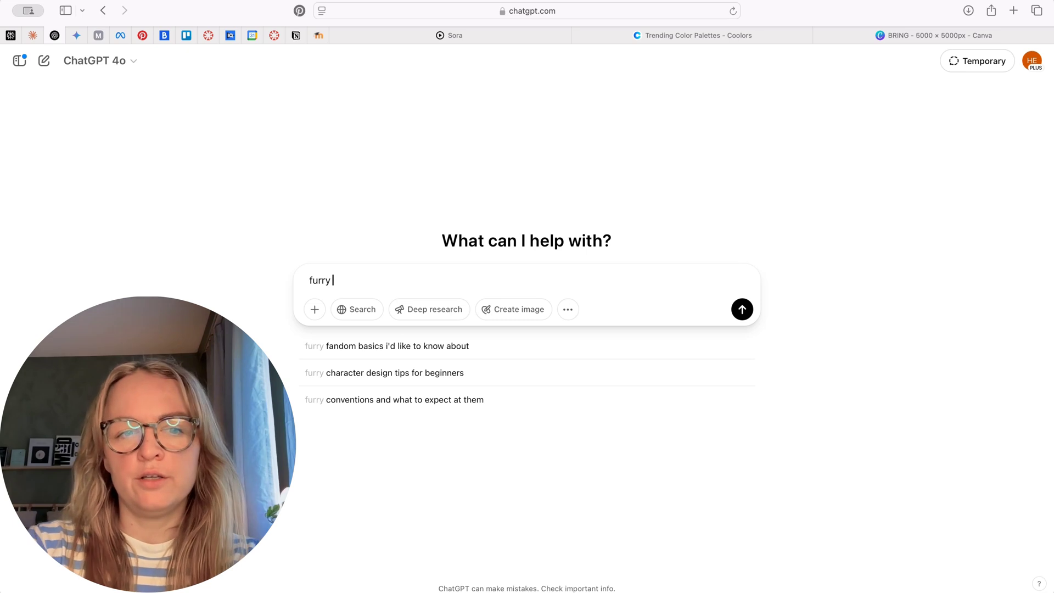
{"action": "type", "text": "te"}
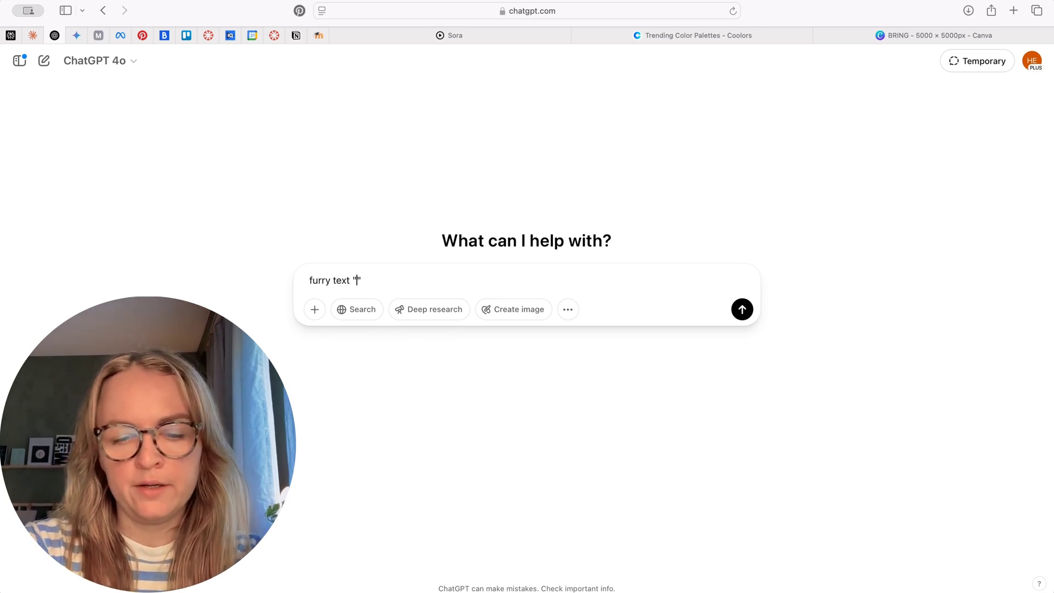
{"action": "type", "text": "xt \"you got this"}
{"action": "key", "text": "Right"}
{"action": "type", "text": "in bol"}
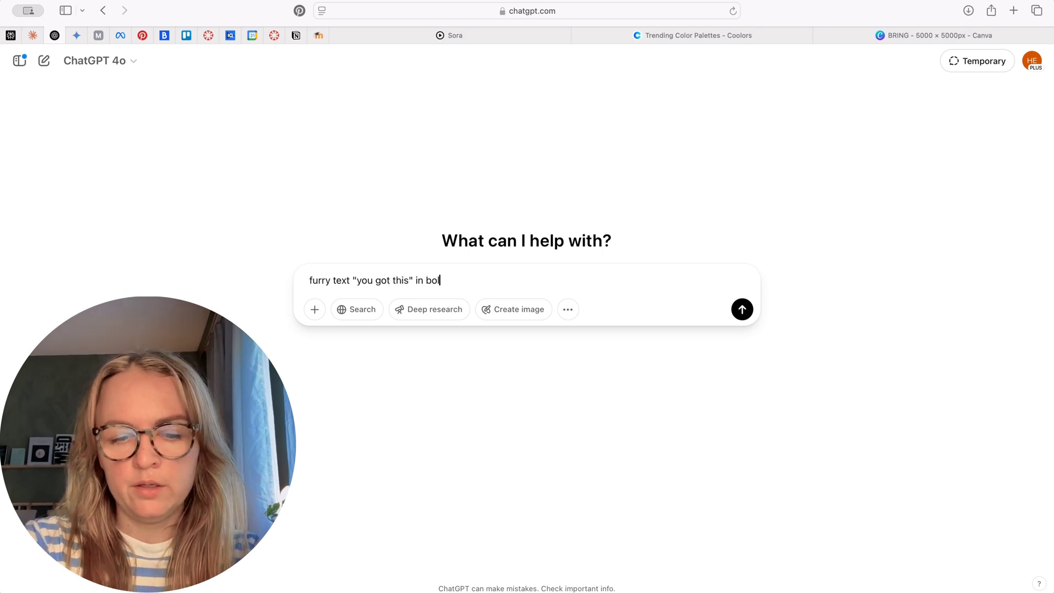
{"action": "type", "text": "d displa"}
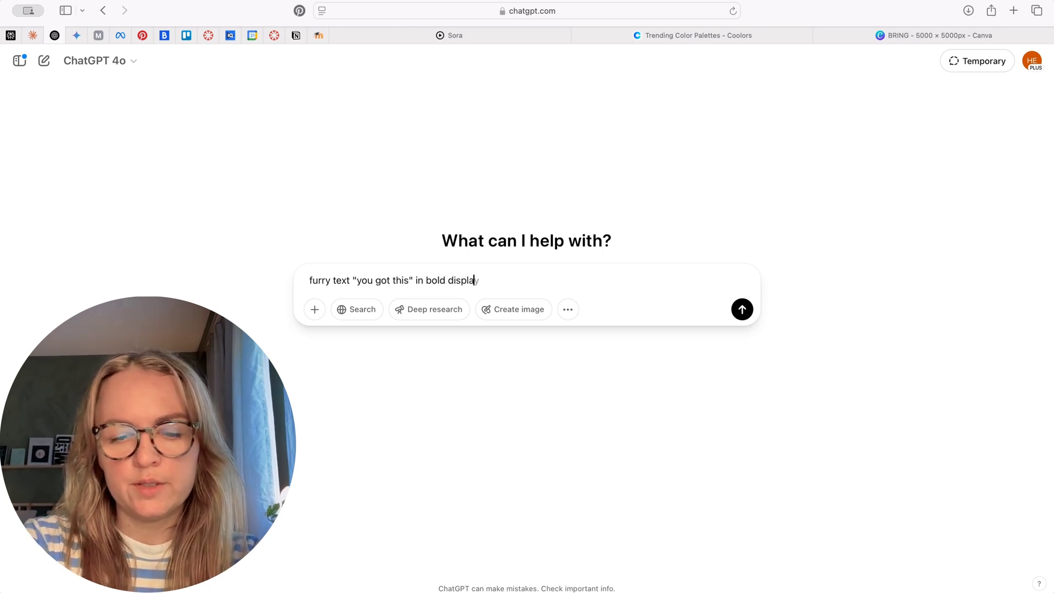
{"action": "type", "text": "y font hex"}
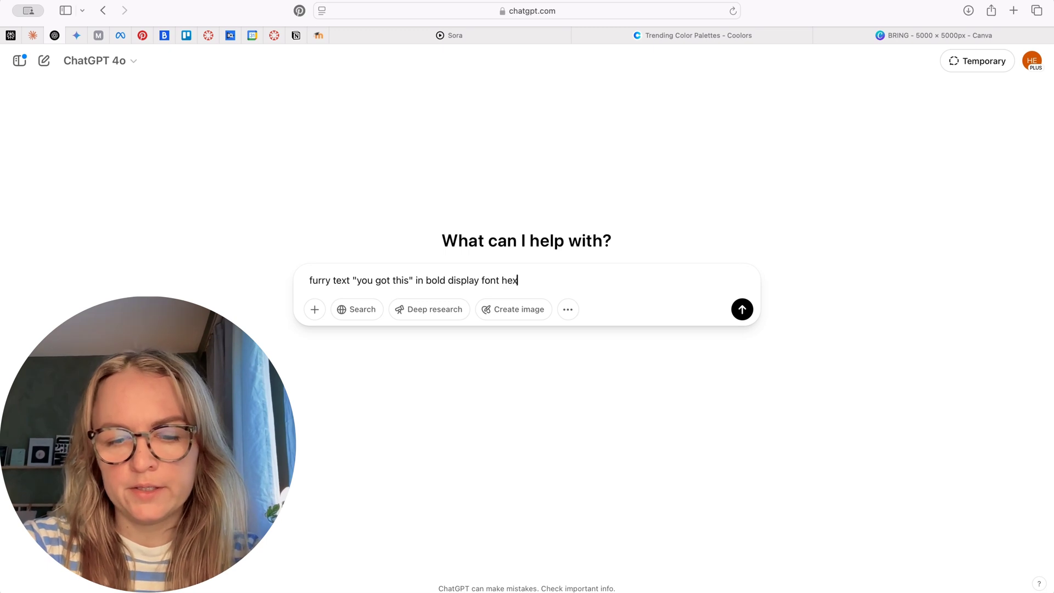
{"action": "type", "text": " code"}
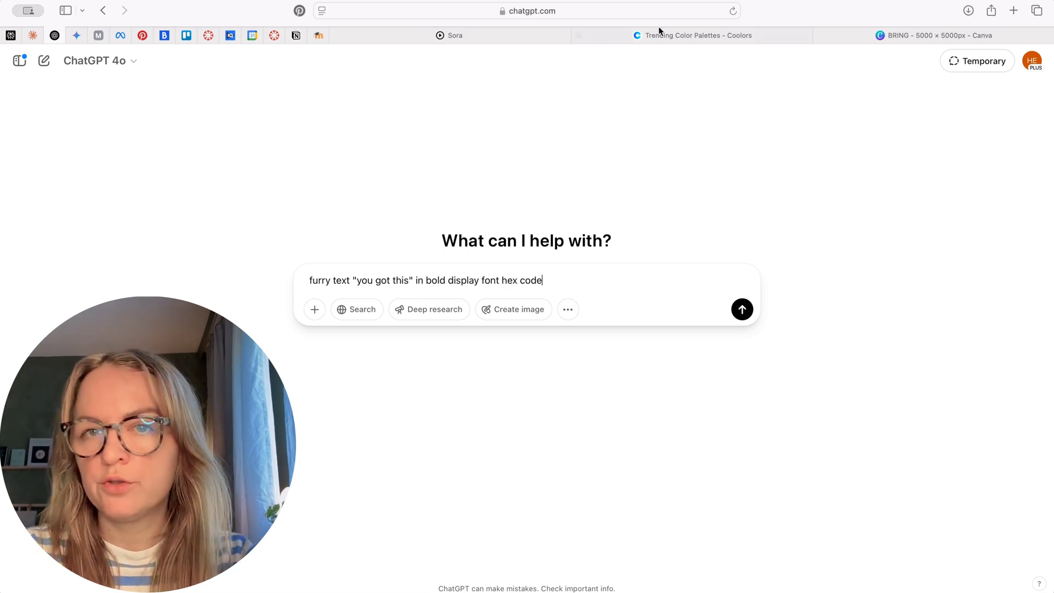
{"action": "left_click", "coordinate": [700, 38]}
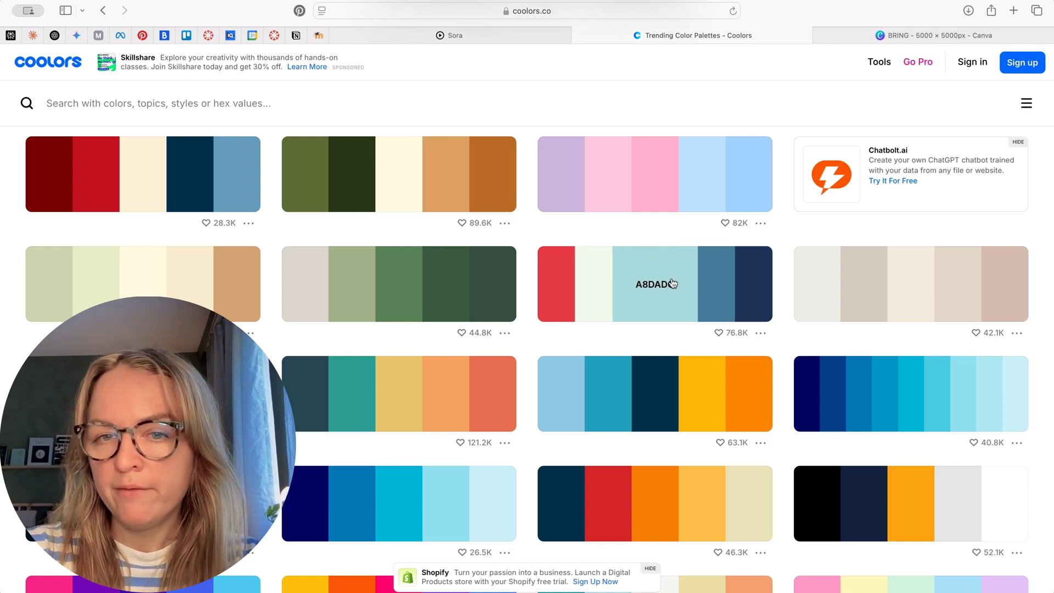
- Add the red #E63946 from Coolors as the text colour, followed by 'on a background'
{"action": "left_click", "coordinate": [581, 286]}
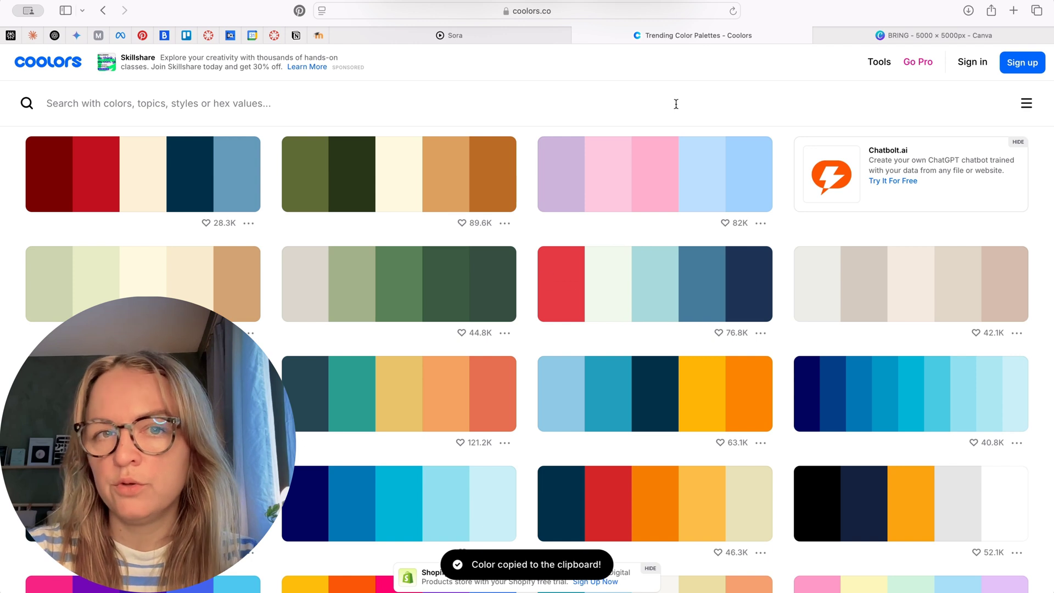
{"action": "left_click", "coordinate": [55, 35]}
{"action": "type", "text": "#"}
{"action": "key", "text": "super+v"}
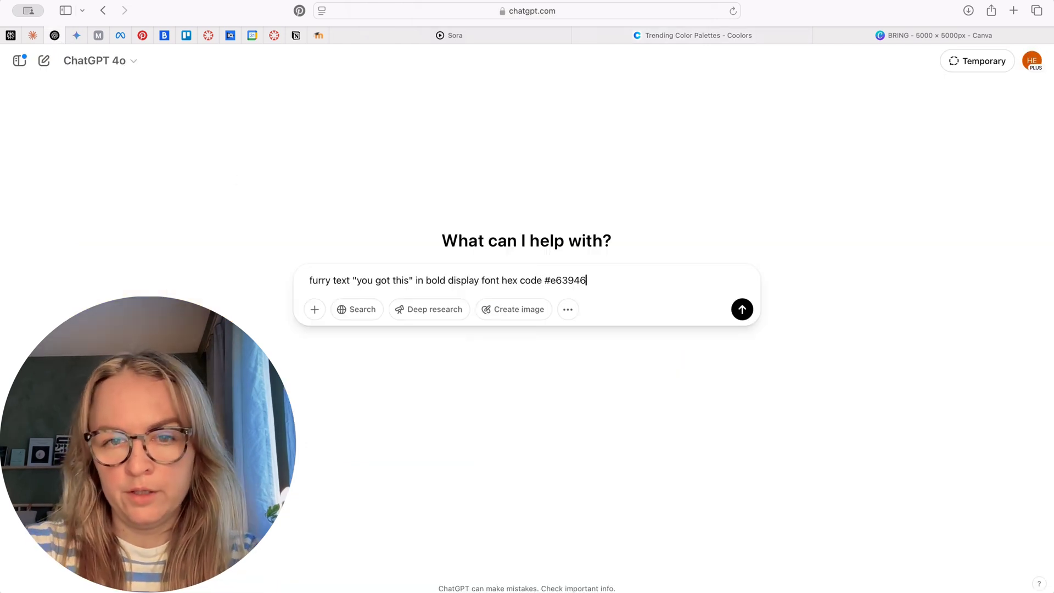
{"action": "type", "text": "on"}
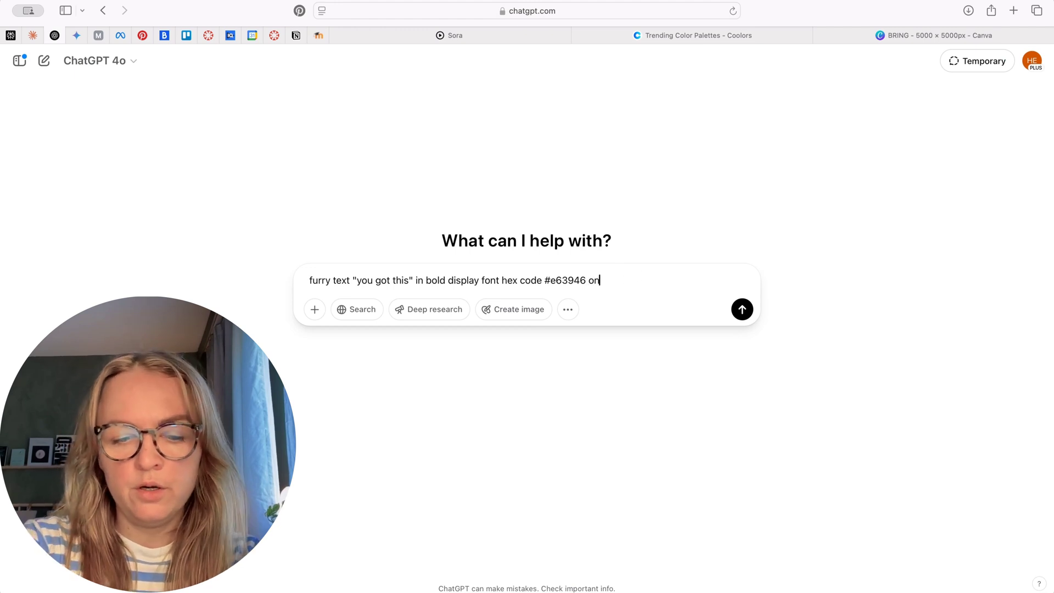
{"action": "type", "text": " a background"}
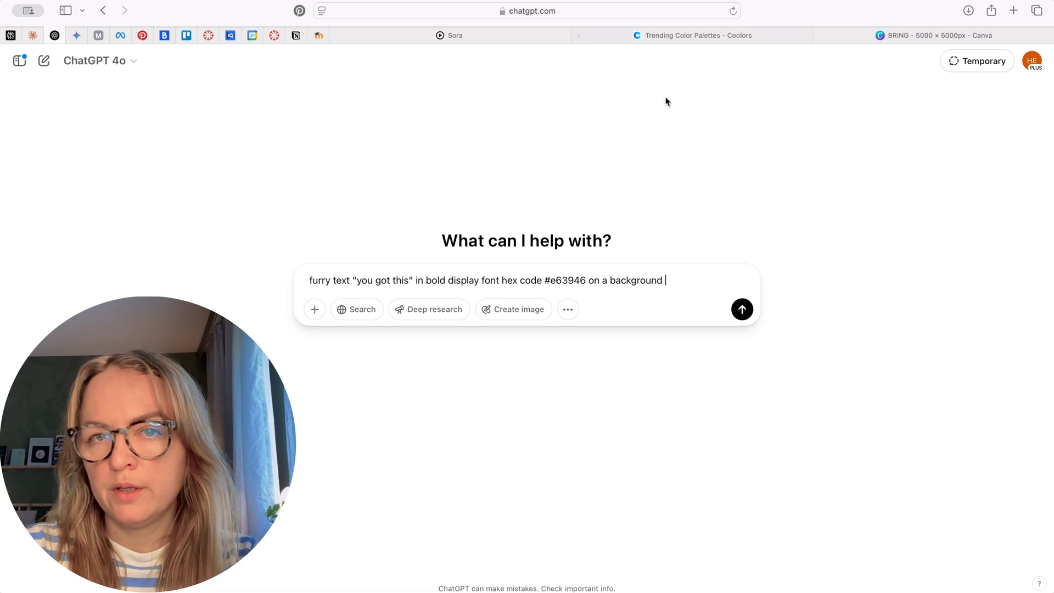
- Copy the pale blue A8DADC from Coolors for the background, then watch the image generate
{"action": "left_click", "coordinate": [674, 33]}
{"action": "left_click", "coordinate": [655, 283]}
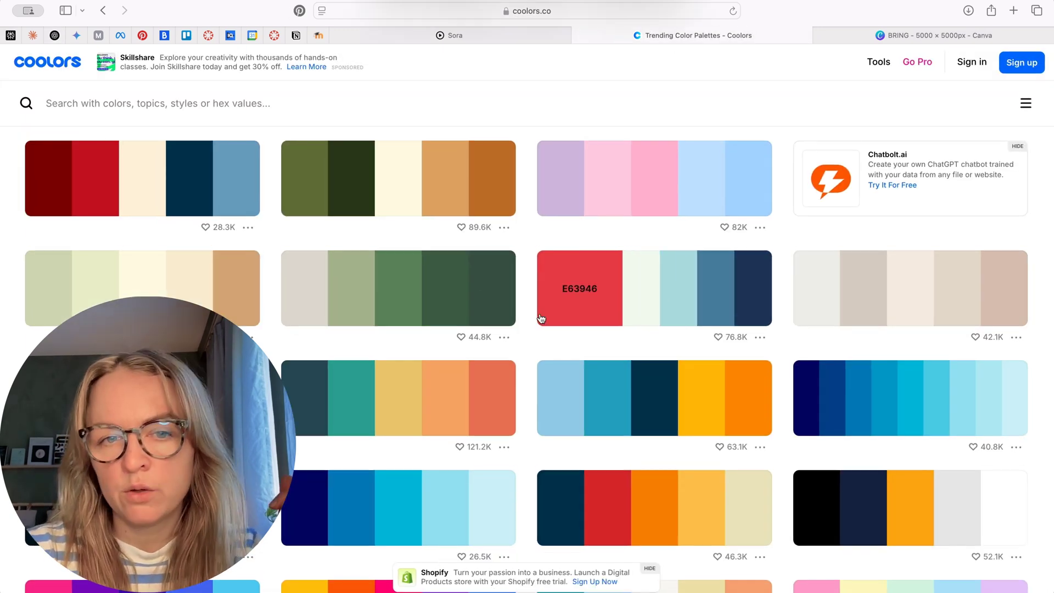
{"action": "scroll", "coordinate": [473, 219], "scroll_direction": "up", "scroll_amount": 1}
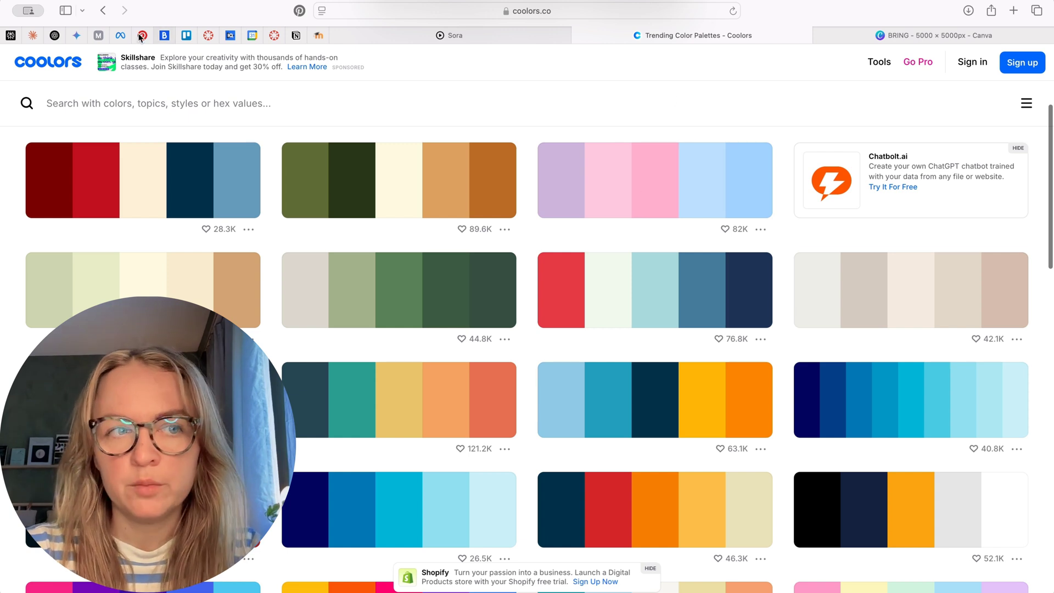
{"action": "left_click", "coordinate": [54, 35]}
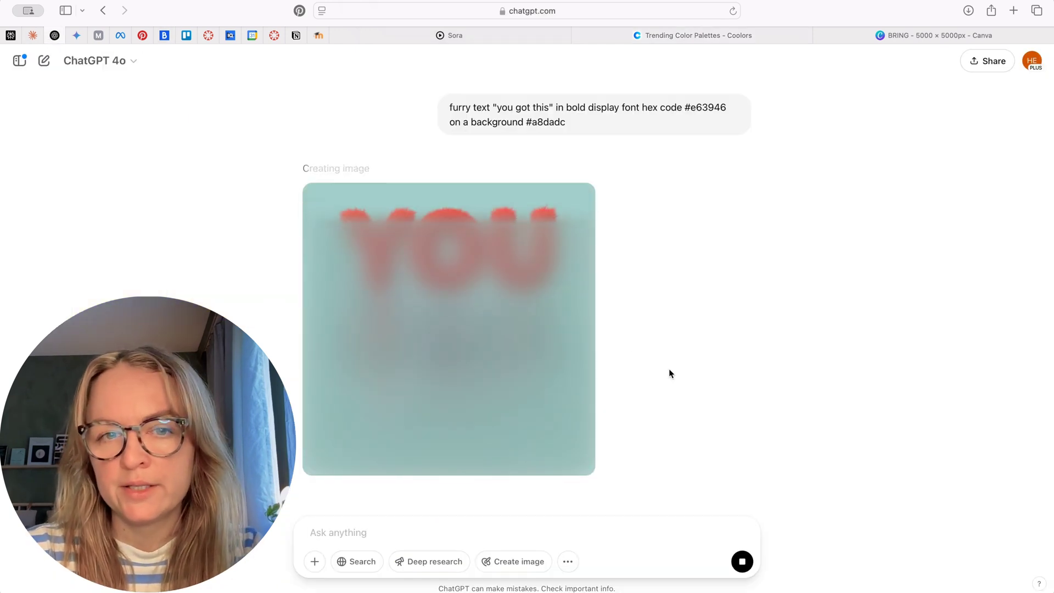